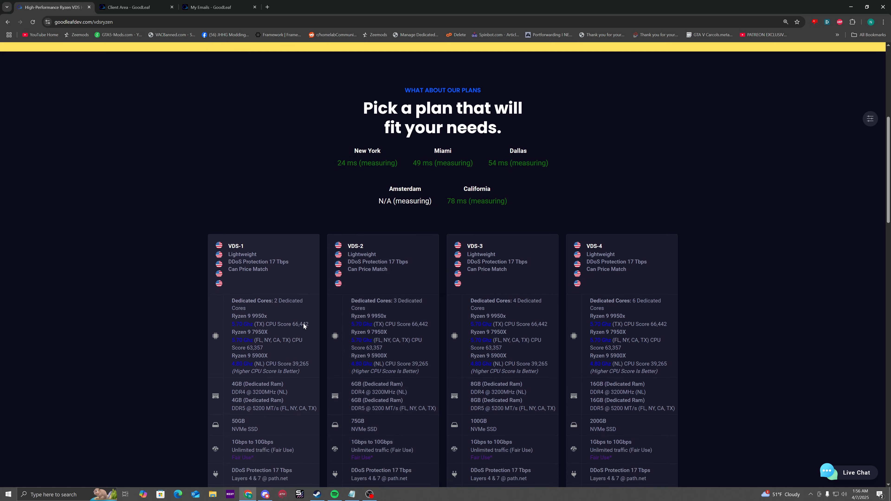
- Compare the Ryzen VDS hosting plans with the Intel VPS Hosting plans
{"action": "scroll", "coordinate": [353, 318], "scroll_direction": "up", "scroll_amount": 3}
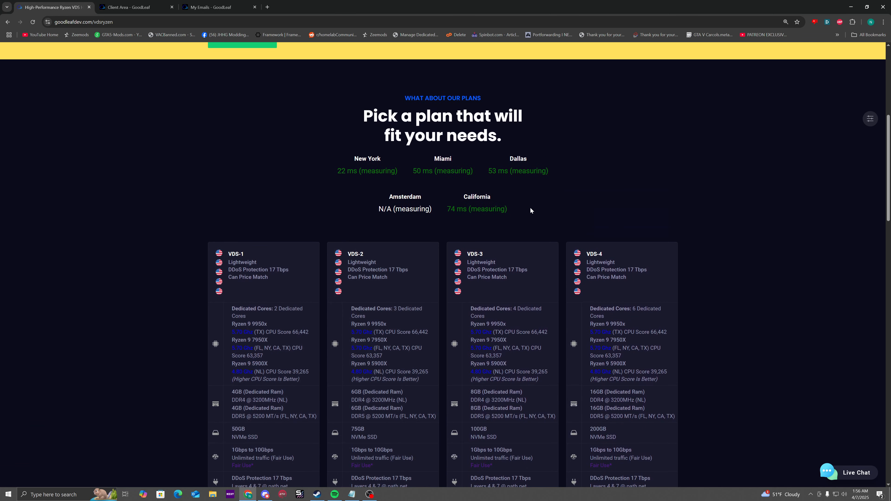
{"action": "scroll", "coordinate": [517, 293], "scroll_direction": "down", "scroll_amount": 3}
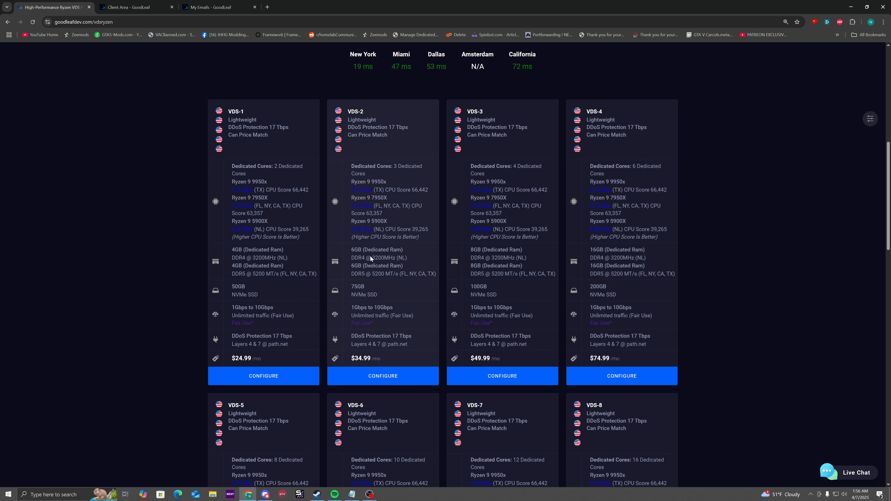
{"action": "scroll", "coordinate": [404, 259], "scroll_direction": "up", "scroll_amount": 3}
{"action": "scroll", "coordinate": [217, 289], "scroll_direction": "down", "scroll_amount": 10}
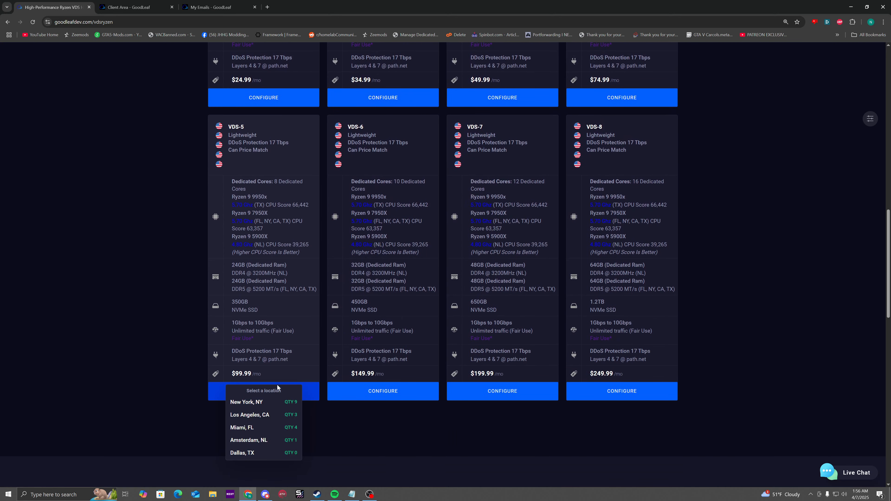
{"action": "scroll", "coordinate": [418, 330], "scroll_direction": "up", "scroll_amount": 16}
{"action": "scroll", "coordinate": [491, 139], "scroll_direction": "up", "scroll_amount": 2}
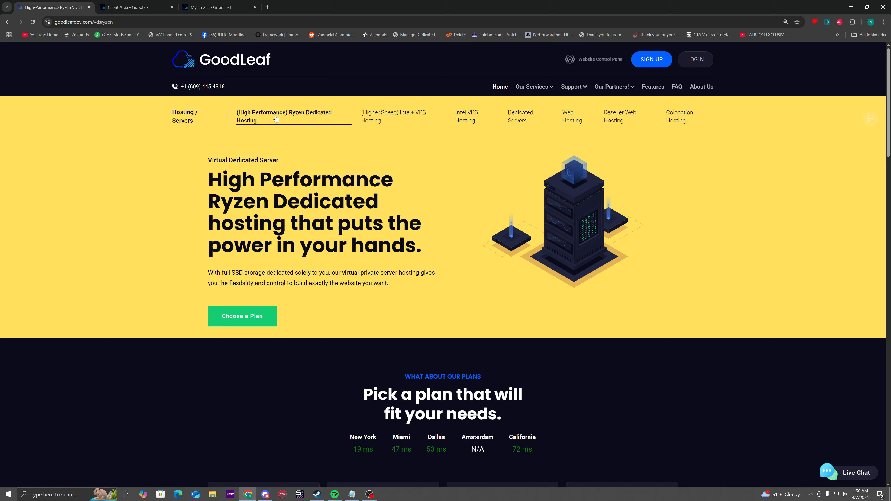
{"action": "left_click", "coordinate": [467, 118]}
{"action": "scroll", "coordinate": [260, 375], "scroll_direction": "down", "scroll_amount": 7}
{"action": "scroll", "coordinate": [260, 373], "scroll_direction": "down", "scroll_amount": 13}
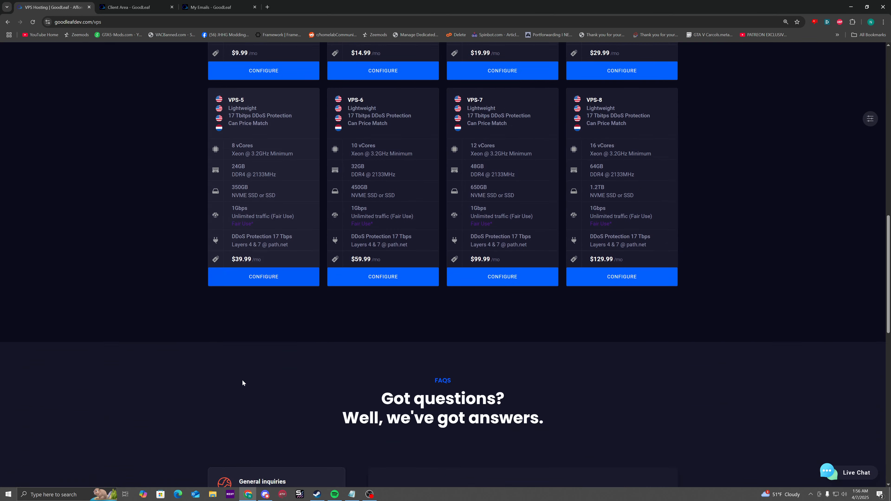
{"action": "scroll", "coordinate": [367, 327], "scroll_direction": "up", "scroll_amount": 19}
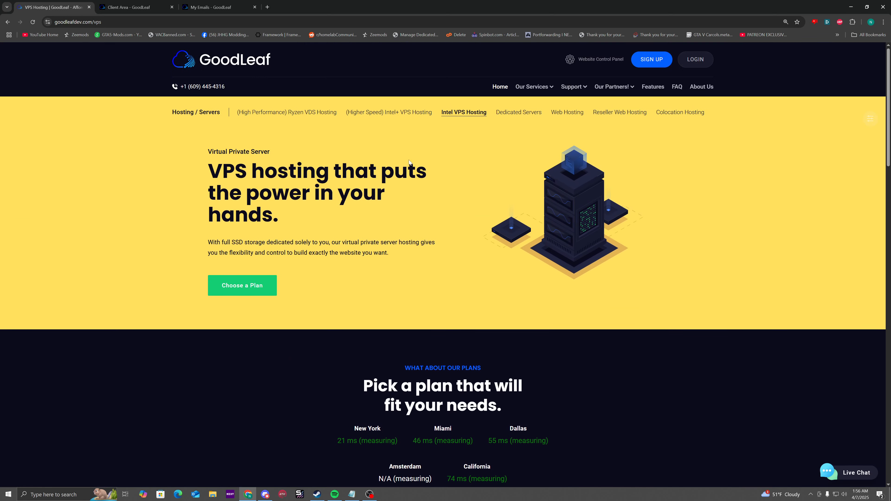
- Return to the Ryzen VDS plans and start configuring the VDS-5 plan in New York
{"action": "left_click", "coordinate": [282, 113]}
{"action": "scroll", "coordinate": [186, 357], "scroll_direction": "down", "scroll_amount": 8}
{"action": "scroll", "coordinate": [186, 358], "scroll_direction": "down", "scroll_amount": 10}
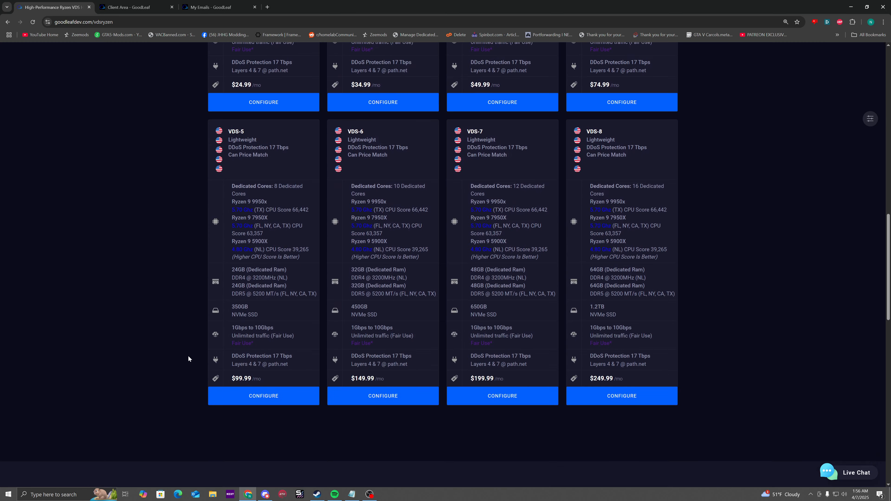
{"action": "left_click", "coordinate": [232, 393]}
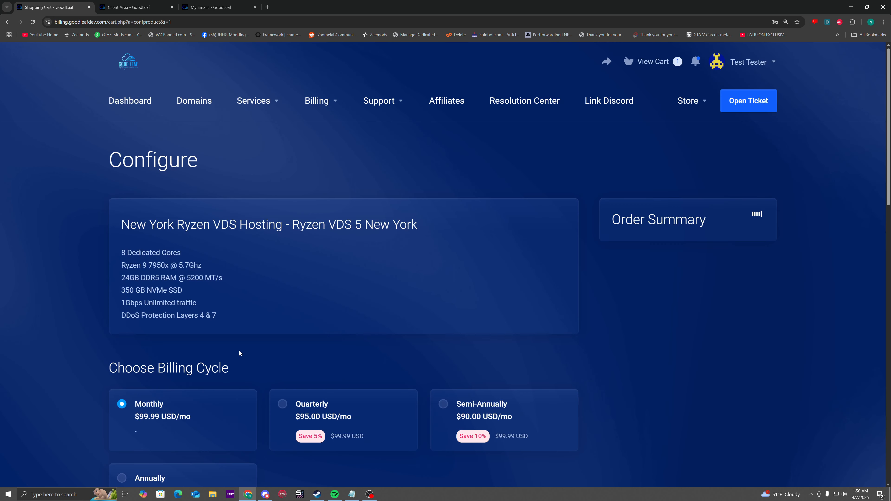
- Review the Ryzen VDS 5 RAM, OS, IPv4 and storage options, submit the order, and close the cart
{"action": "scroll", "coordinate": [232, 316], "scroll_direction": "down", "scroll_amount": 8}
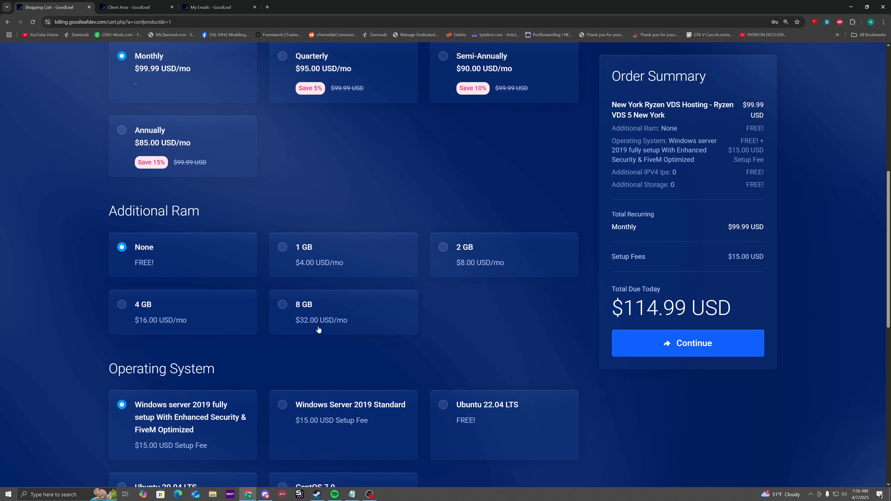
{"action": "scroll", "coordinate": [342, 289], "scroll_direction": "up", "scroll_amount": 3}
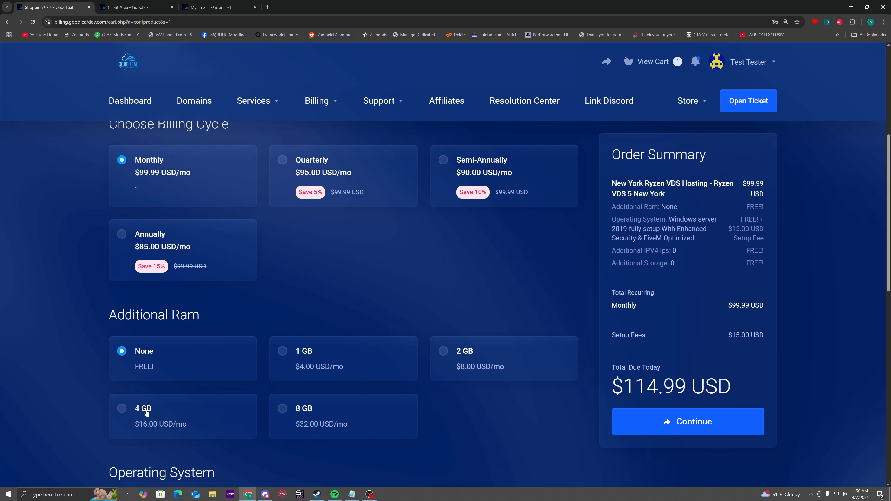
{"action": "scroll", "coordinate": [339, 371], "scroll_direction": "up", "scroll_amount": 2}
{"action": "scroll", "coordinate": [278, 215], "scroll_direction": "down", "scroll_amount": 8}
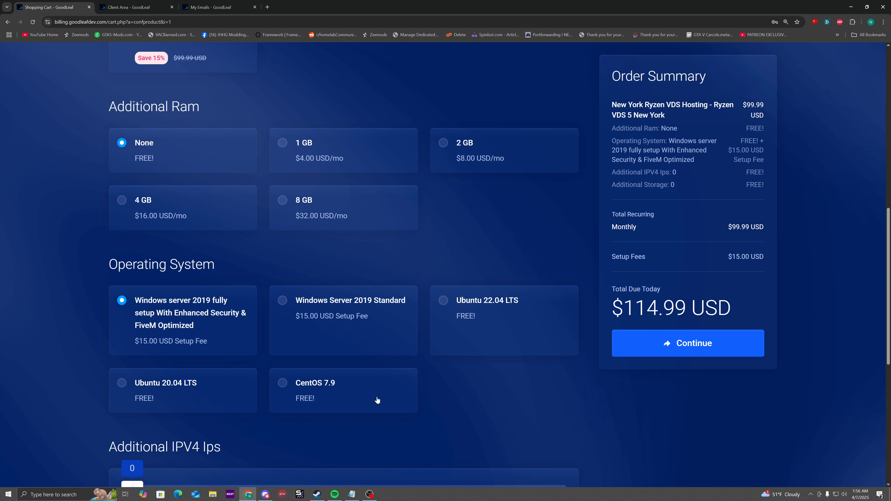
{"action": "scroll", "coordinate": [212, 281], "scroll_direction": "down", "scroll_amount": 9}
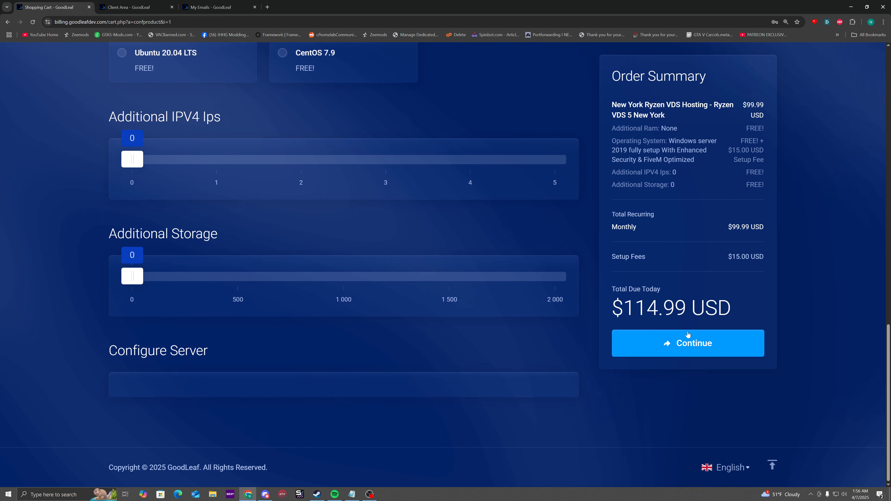
{"action": "left_click", "coordinate": [683, 345]}
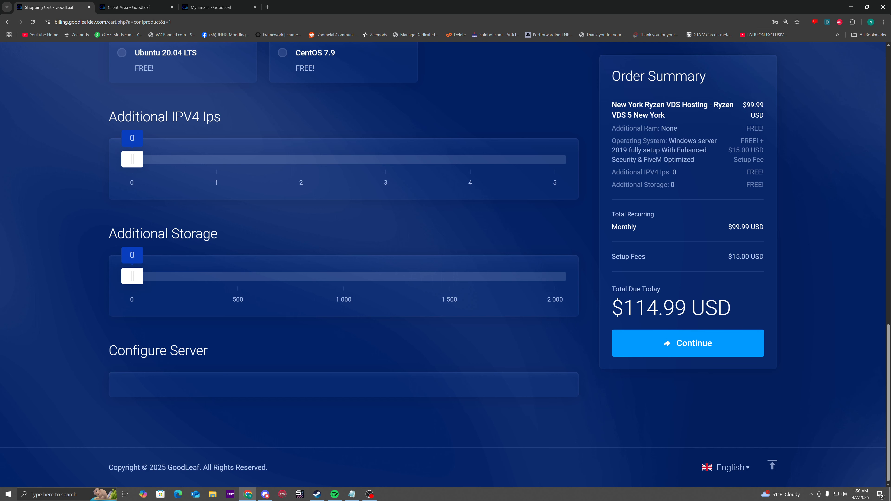
{"action": "left_click", "coordinate": [90, 7]}
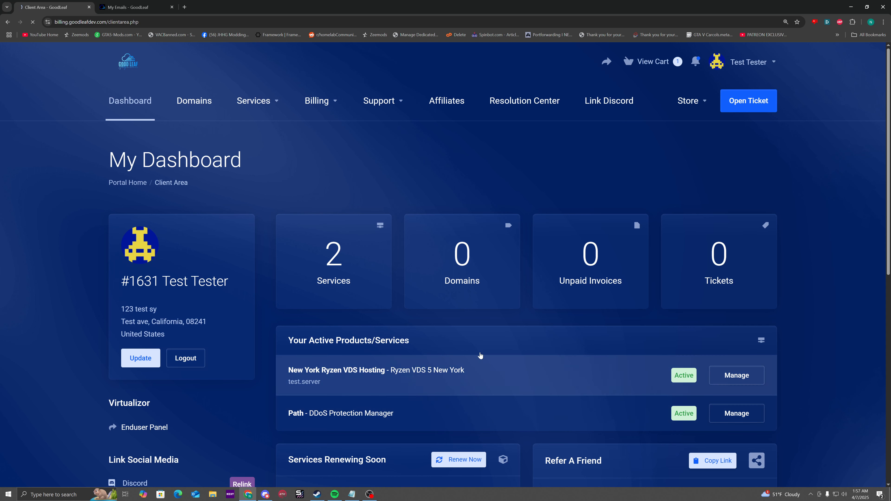
- Copy the VDS Primary IP 67.227.44.86 from its details page and bring up Windows search
{"action": "scroll", "coordinate": [465, 397], "scroll_direction": "down", "scroll_amount": 4}
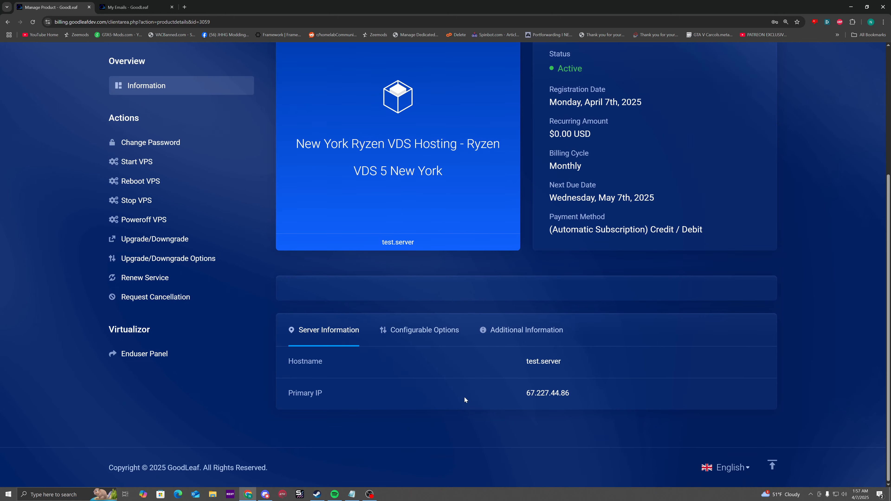
{"action": "scroll", "coordinate": [486, 389], "scroll_direction": "down", "scroll_amount": 2}
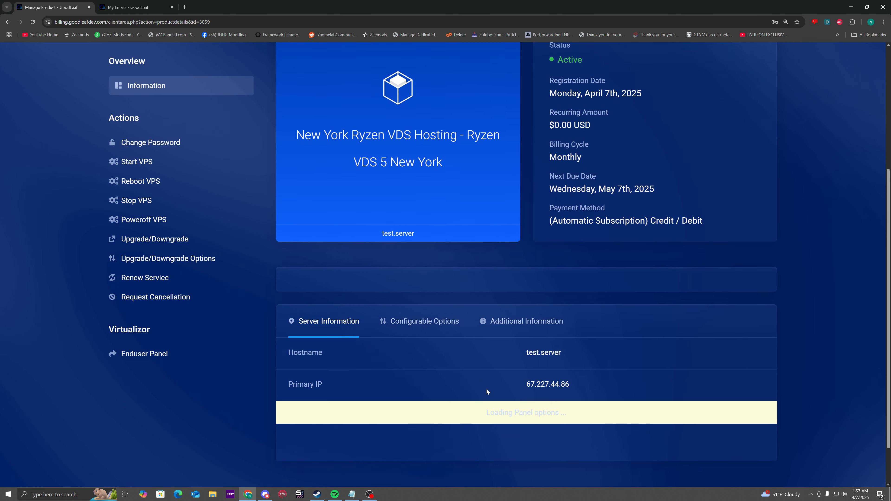
{"action": "double_click", "coordinate": [546, 332]}
{"action": "left_click", "coordinate": [520, 335]}
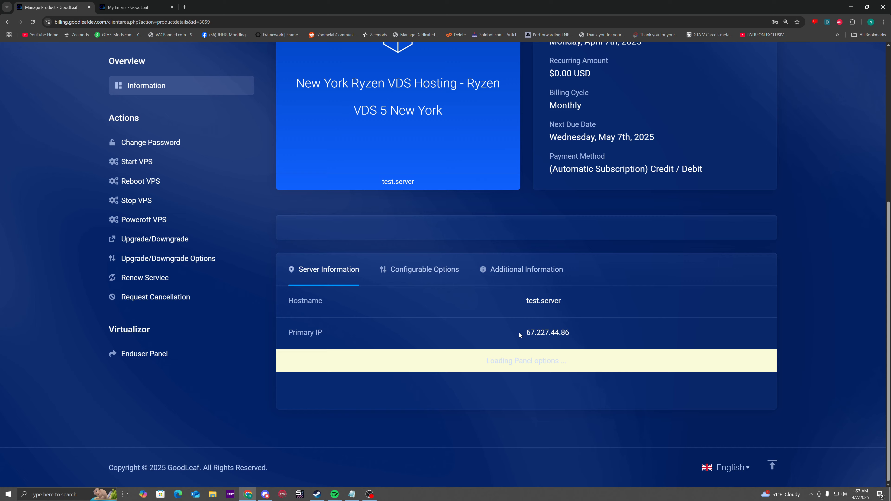
{"action": "left_click_drag", "start_coordinate": [521, 334], "coordinate": [574, 333]}
{"action": "scroll", "coordinate": [474, 401], "scroll_direction": "up", "scroll_amount": 7}
{"action": "scroll", "coordinate": [421, 406], "scroll_direction": "down", "scroll_amount": 8}
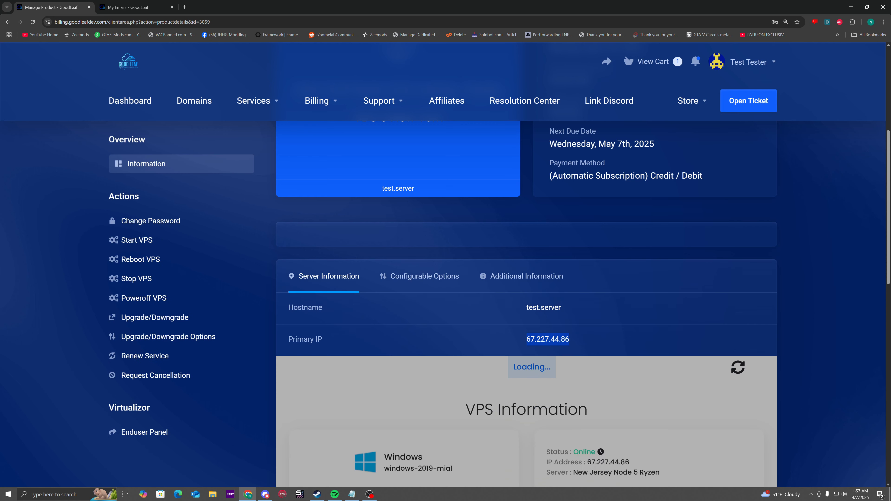
{"action": "key", "text": "super"}
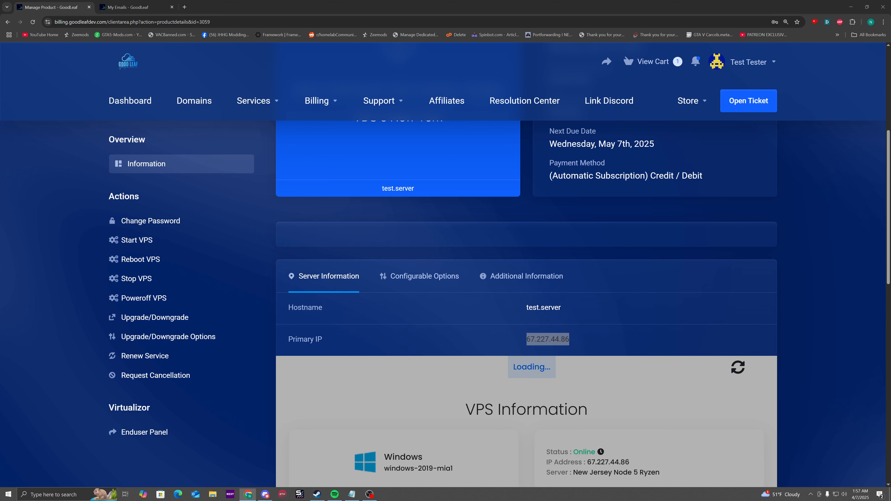
{"action": "type", "text": "re"}
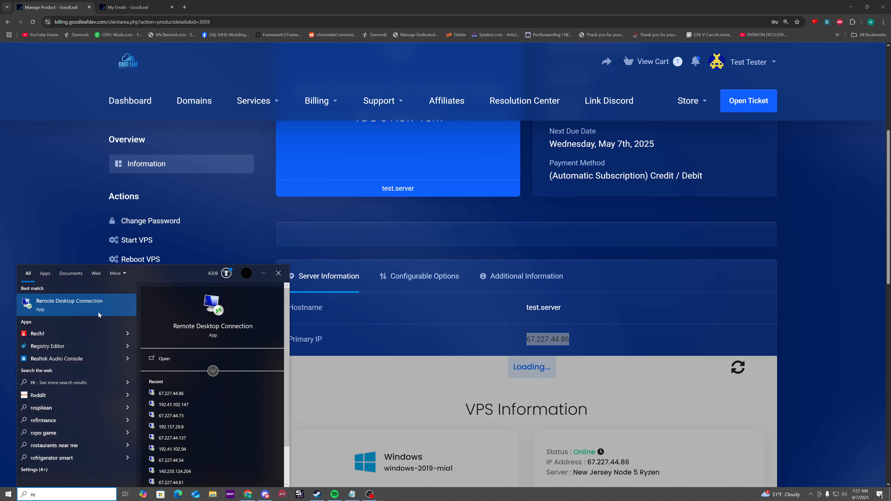
{"action": "left_click", "coordinate": [98, 315]}
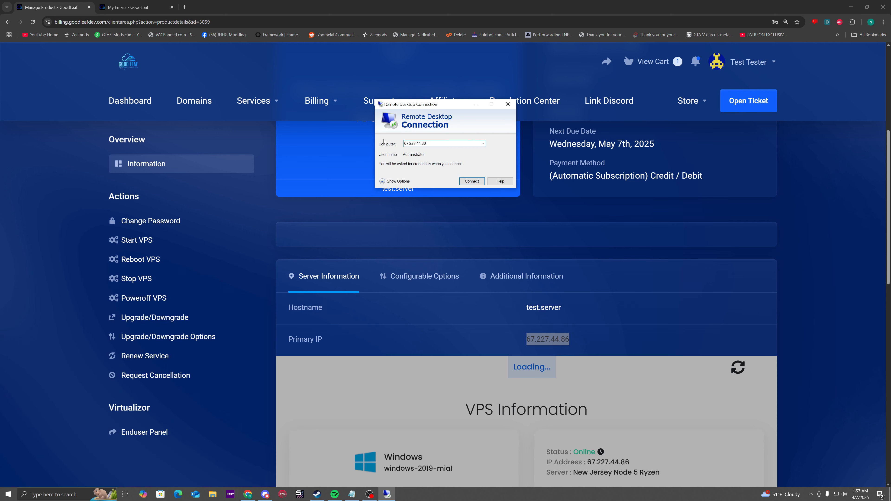
{"action": "left_click", "coordinate": [476, 184]}
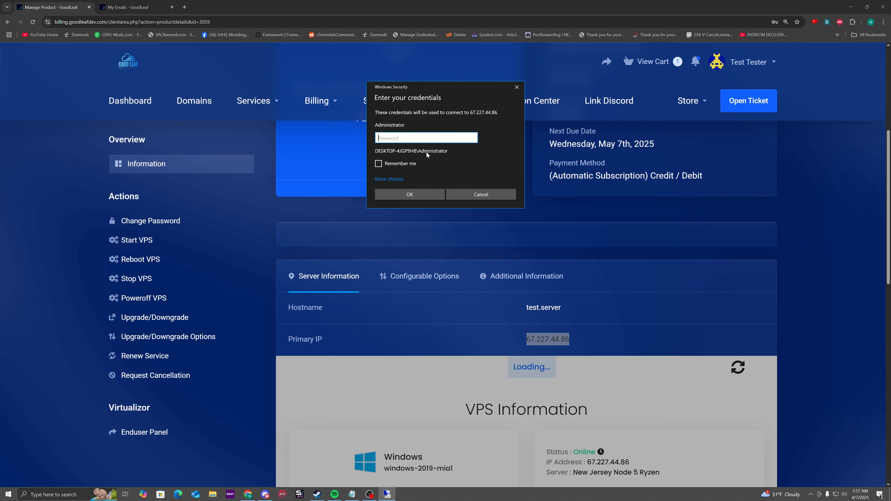
- Open the server information email in My Emails and copy the Administrator password
{"action": "left_click", "coordinate": [166, 5]}
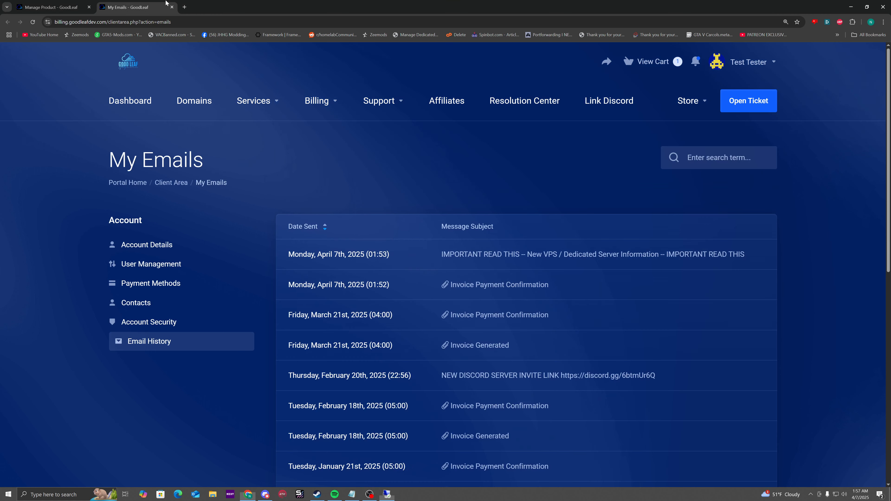
{"action": "left_click", "coordinate": [572, 253]}
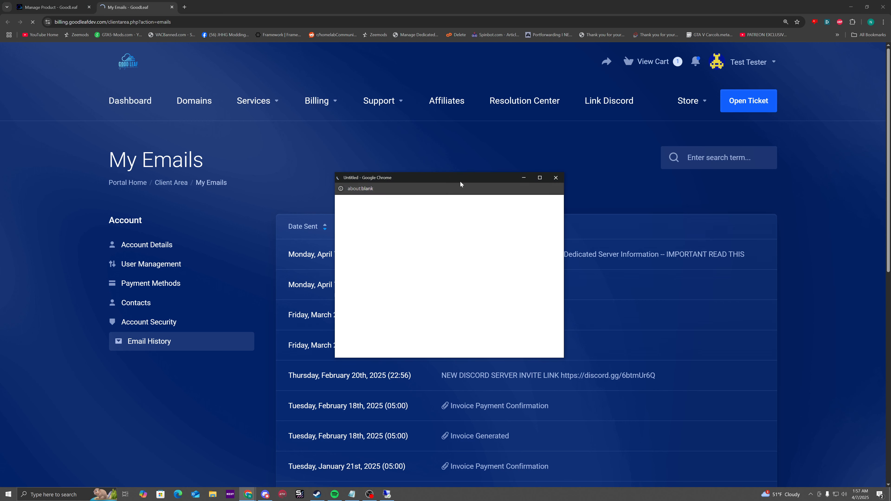
{"action": "scroll", "coordinate": [476, 211], "scroll_direction": "down", "scroll_amount": 10}
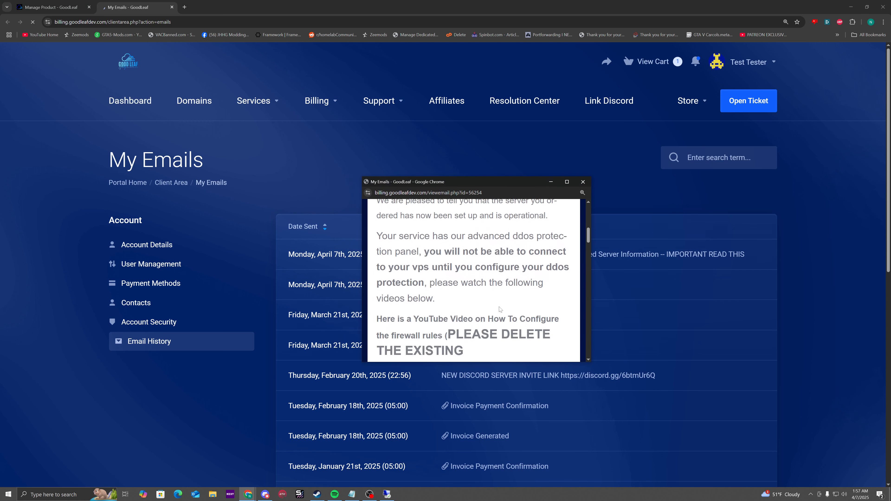
{"action": "scroll", "coordinate": [477, 281], "scroll_direction": "down", "scroll_amount": 4}
{"action": "scroll", "coordinate": [579, 367], "scroll_direction": "down", "scroll_amount": 1}
{"action": "left_click_drag", "start_coordinate": [591, 363], "coordinate": [714, 432]}
{"action": "scroll", "coordinate": [524, 344], "scroll_direction": "down", "scroll_amount": 2}
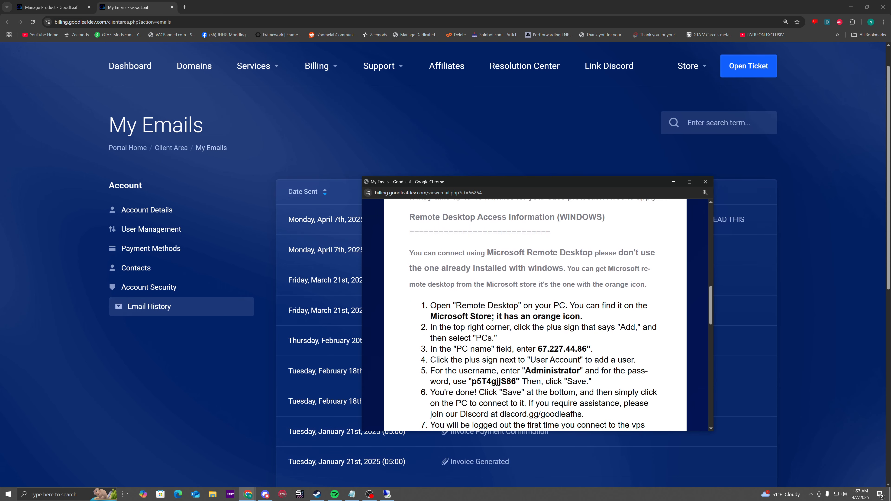
{"action": "double_click", "coordinate": [493, 382]}
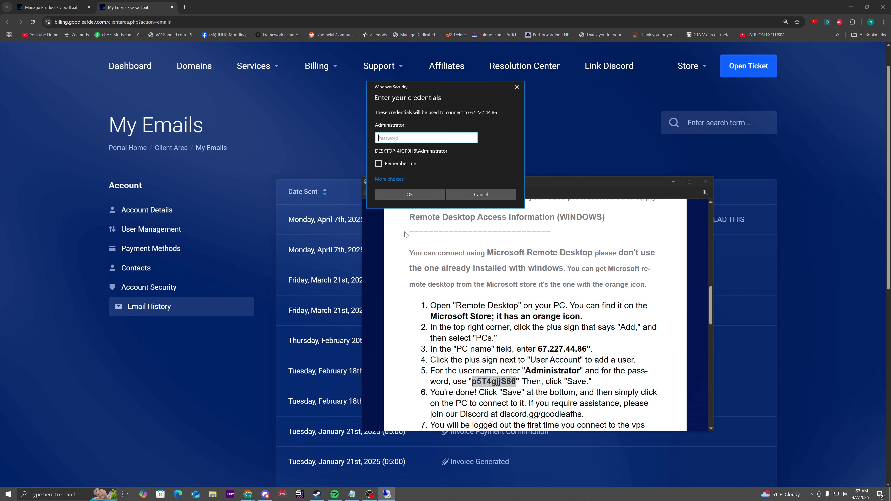
- Sign into 67.227.44.86 as Administrator with the pasted password, accepting the certificate warning
{"action": "key", "text": "ctrl+v"}
{"action": "left_click", "coordinate": [394, 177]}
{"action": "left_click", "coordinate": [403, 217]}
{"action": "type", "text": "Admin"}
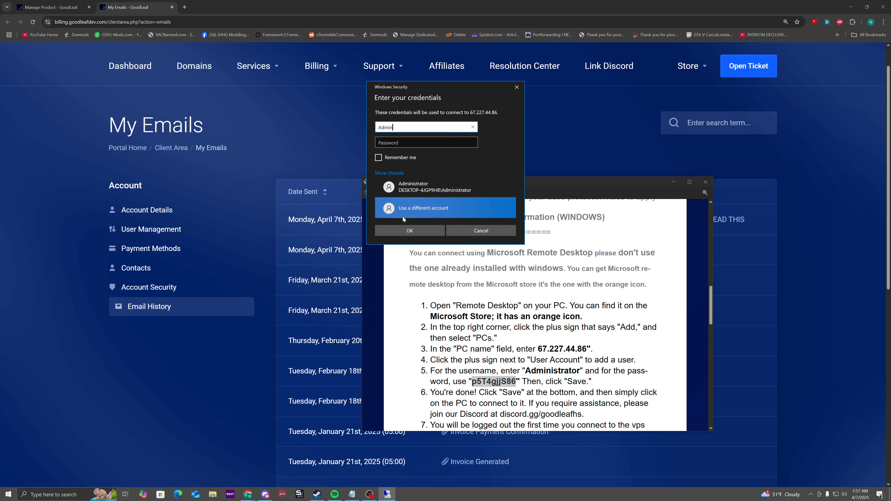
{"action": "type", "text": "istrator"}
{"action": "key", "text": "Tab"}
{"action": "key", "text": "ctrl+v"}
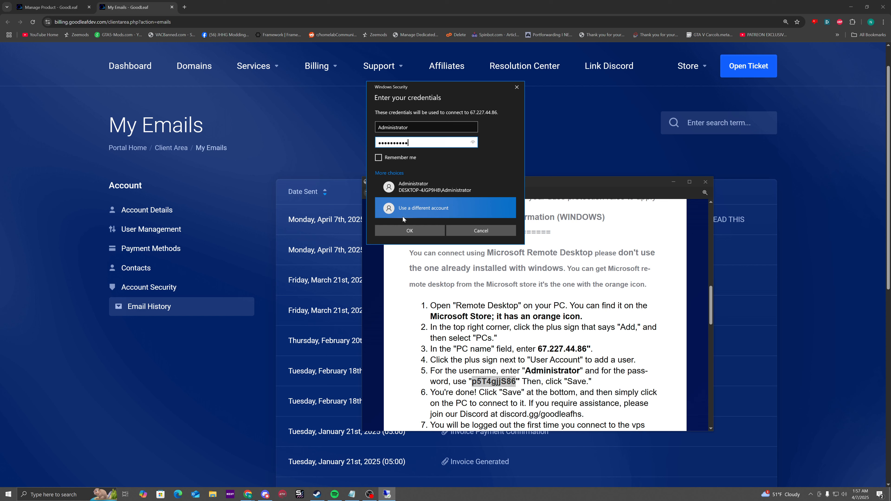
{"action": "left_click", "coordinate": [474, 144]}
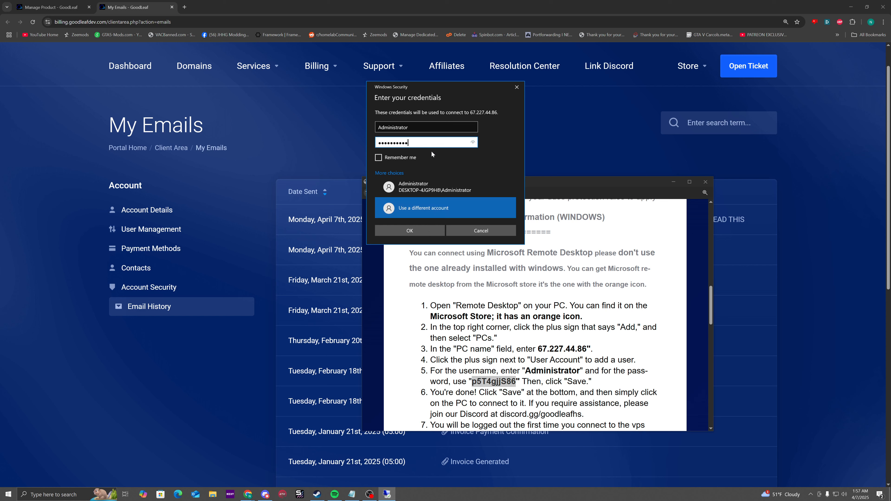
{"action": "left_click", "coordinate": [413, 231]}
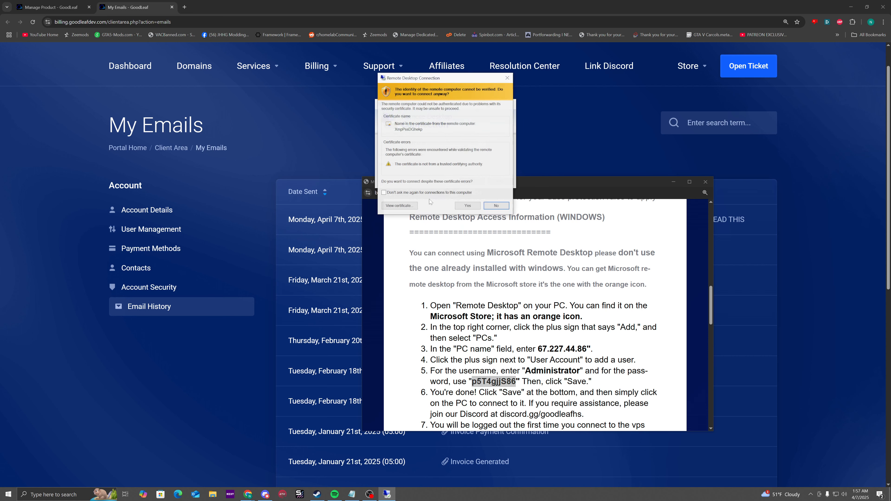
{"action": "left_click", "coordinate": [467, 206]}
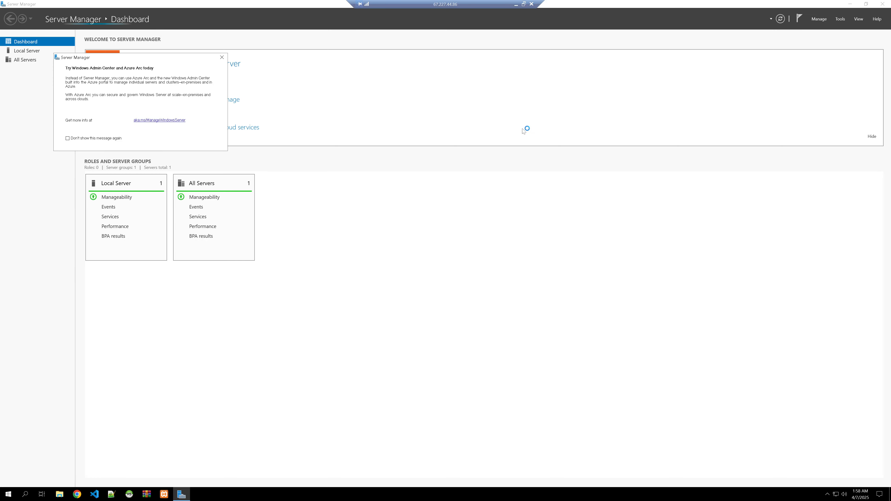
- Close Server Manager and reach Update & Security through the taskbar settings
{"action": "left_click", "coordinate": [884, 3]}
{"action": "right_click", "coordinate": [402, 498]}
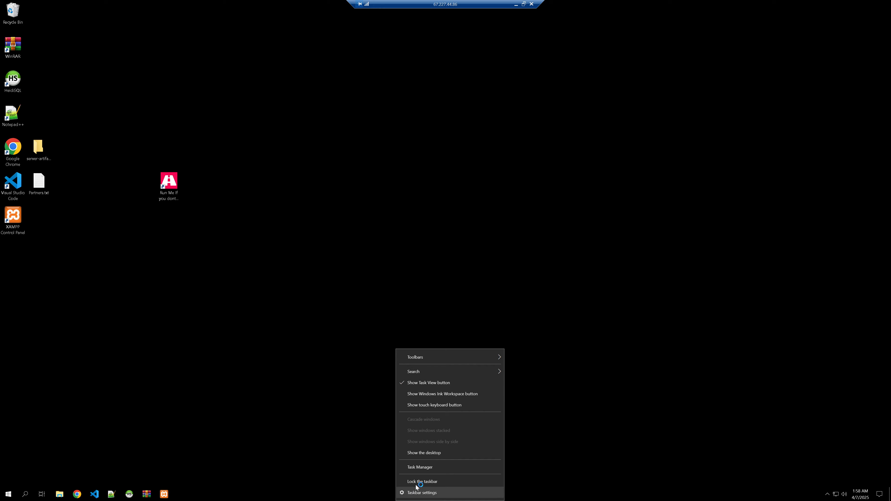
{"action": "left_click", "coordinate": [285, 471]}
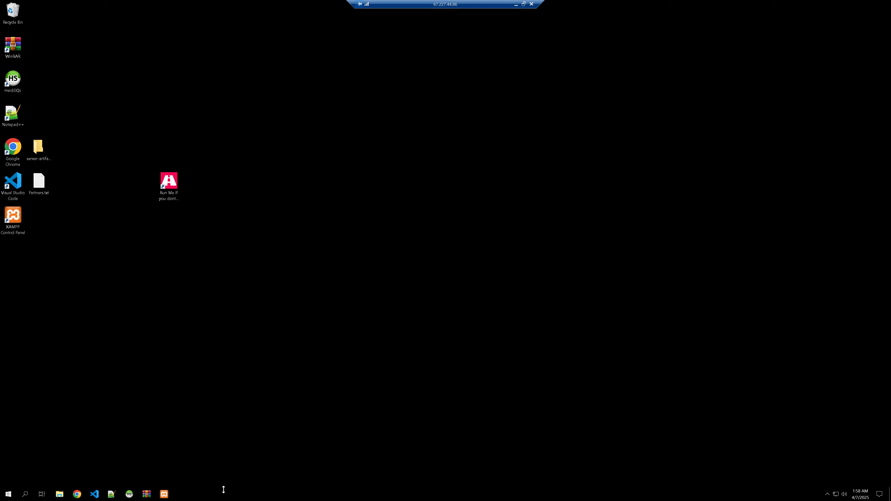
{"action": "left_click", "coordinate": [96, 90]}
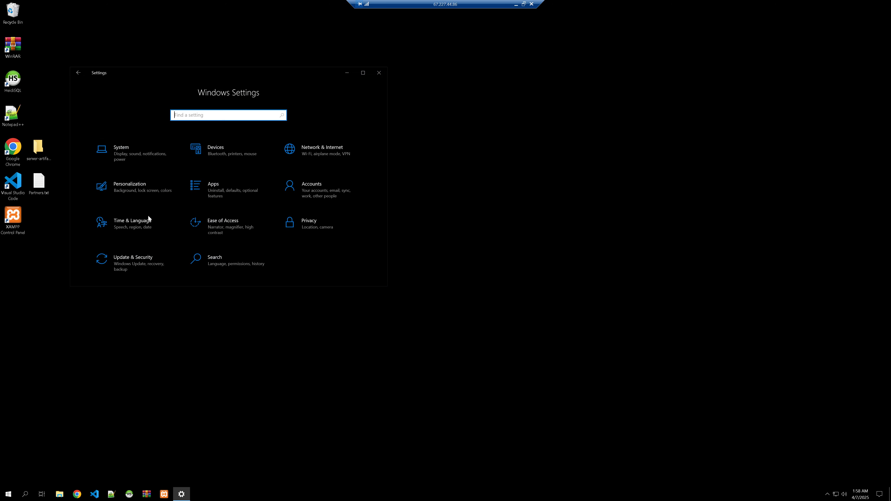
{"action": "left_click", "coordinate": [144, 260]}
- Retry the Windows update check, minimize Settings, and launch Chrome on the server
{"action": "left_click_drag", "start_coordinate": [225, 67], "coordinate": [380, 48]}
{"action": "left_click", "coordinate": [215, 157]}
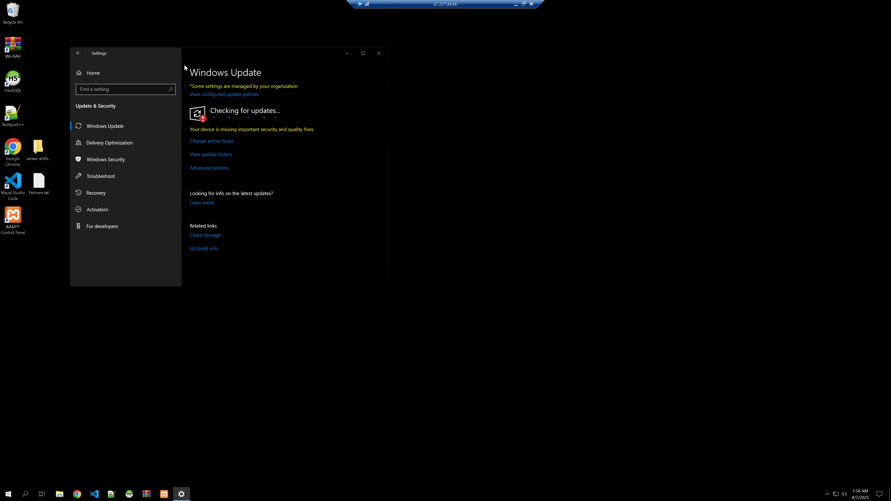
{"action": "left_click", "coordinate": [230, 112]}
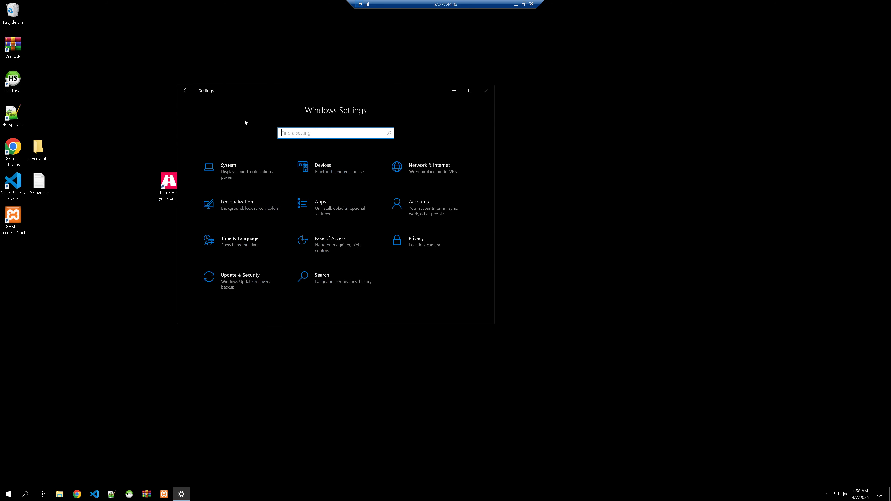
{"action": "left_click", "coordinate": [240, 277]}
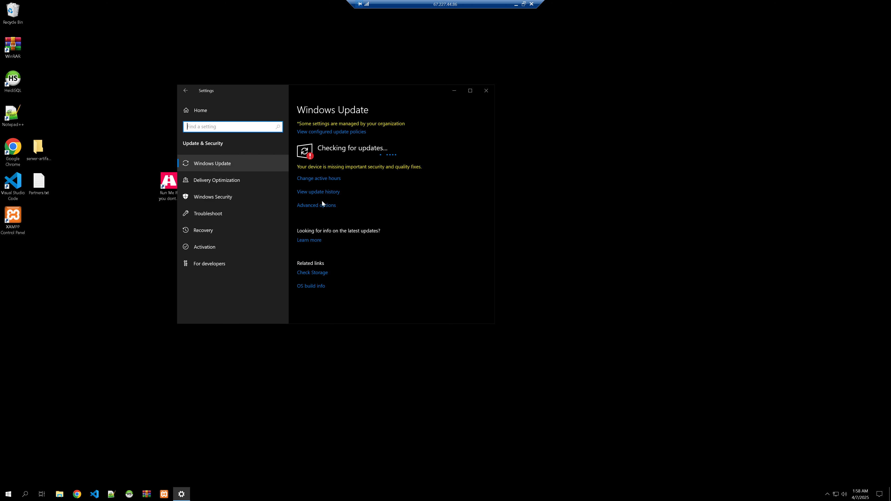
{"action": "left_click_drag", "start_coordinate": [443, 90], "coordinate": [538, 113]}
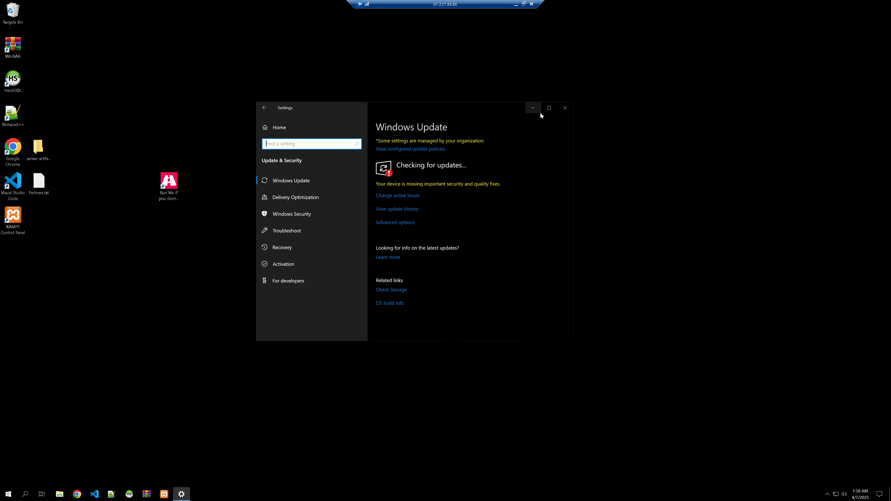
{"action": "left_click", "coordinate": [534, 107]}
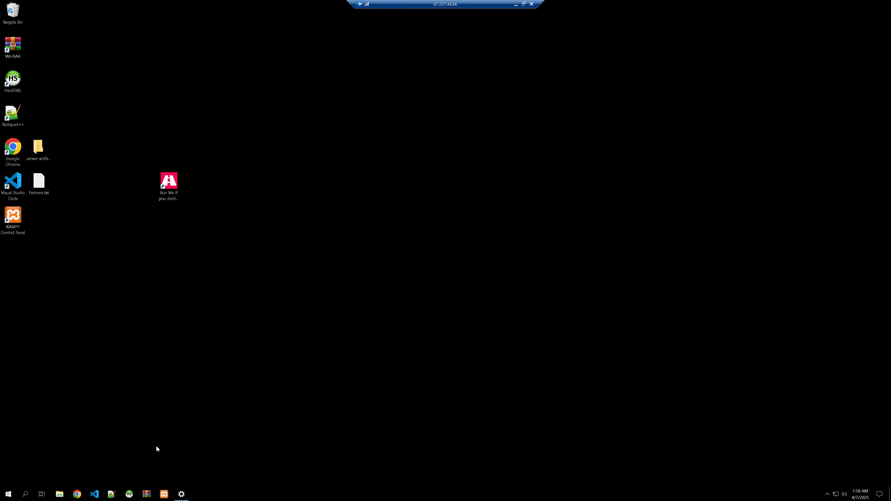
{"action": "left_click", "coordinate": [77, 493]}
- Close the extra Chrome tabs and search for FiveM server artifacts
{"action": "left_click", "coordinate": [88, 7]}
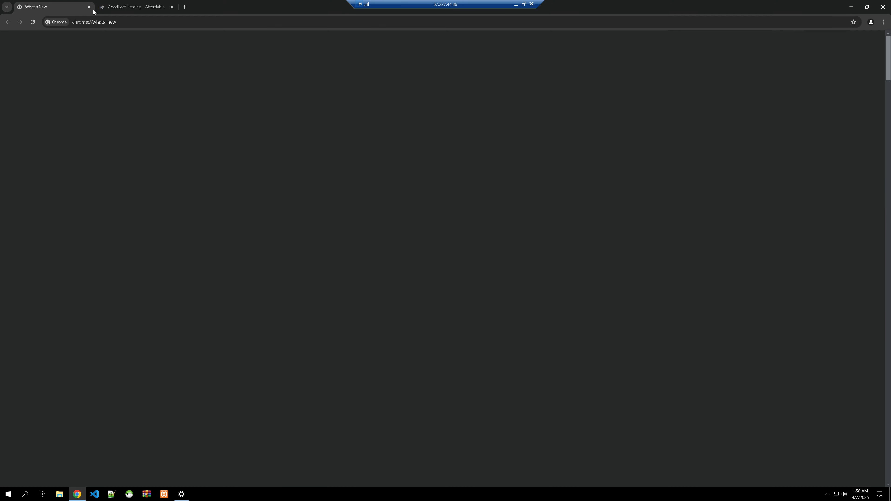
{"action": "key", "text": "ctrl+t"}
{"action": "left_click", "coordinate": [89, 7]}
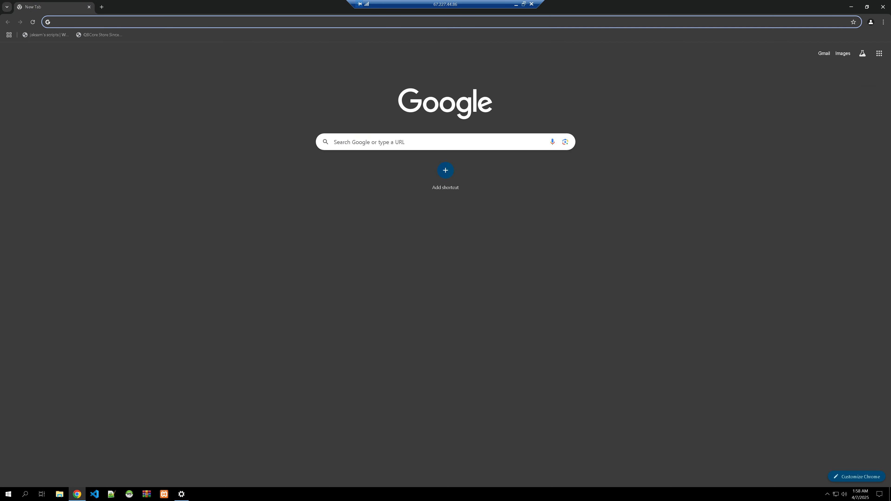
{"action": "type", "text": "fivem server artifcats"}
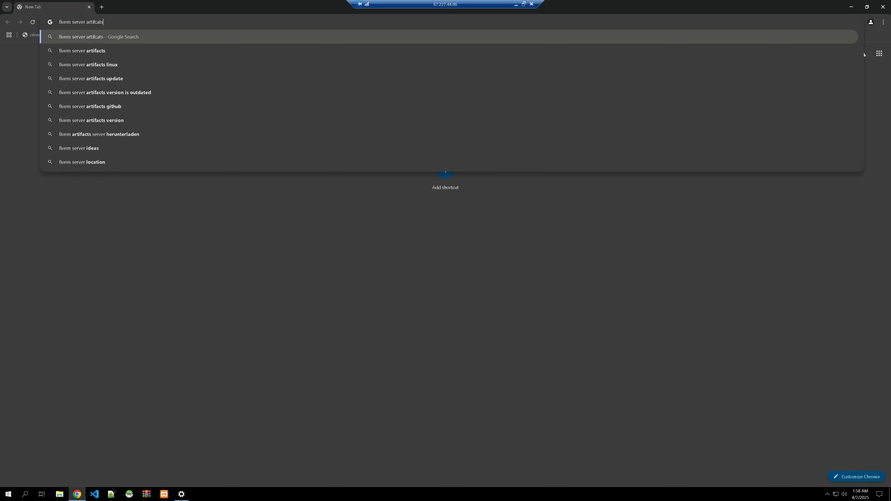
{"action": "key", "text": "Return"}
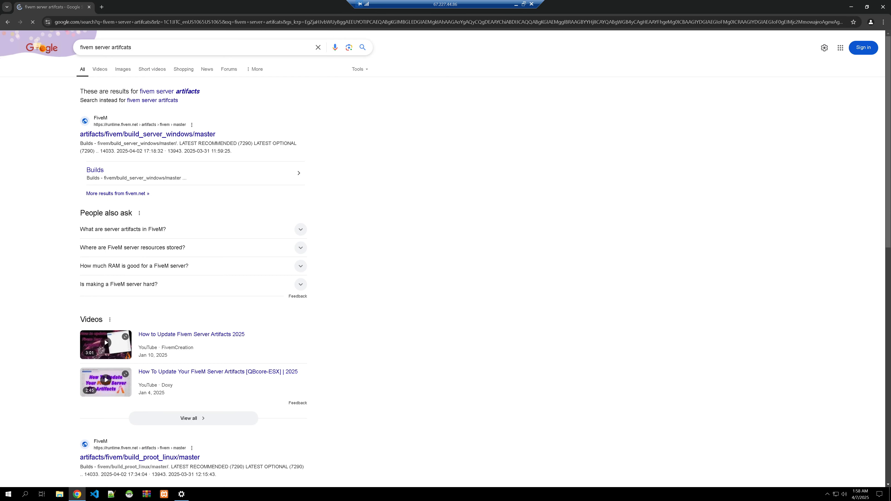
- Download Windows server build 14033 from the builds page and open the archive
{"action": "left_click", "coordinate": [114, 132]}
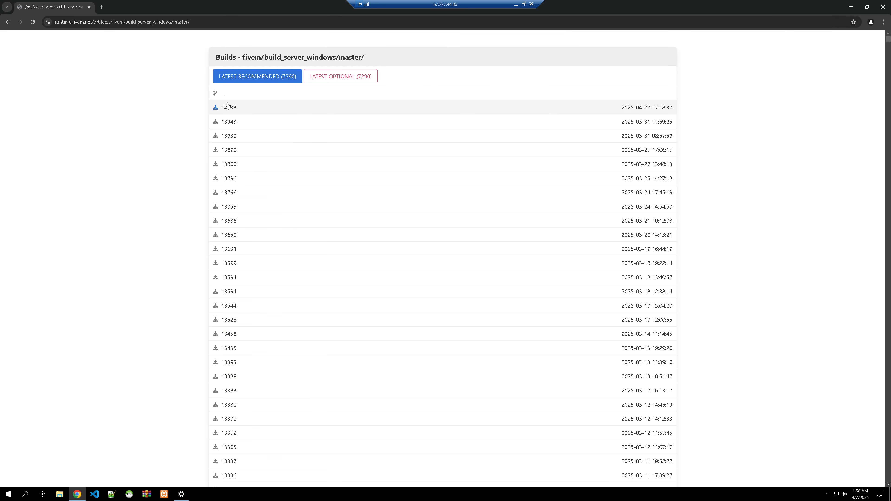
{"action": "left_click", "coordinate": [246, 108]}
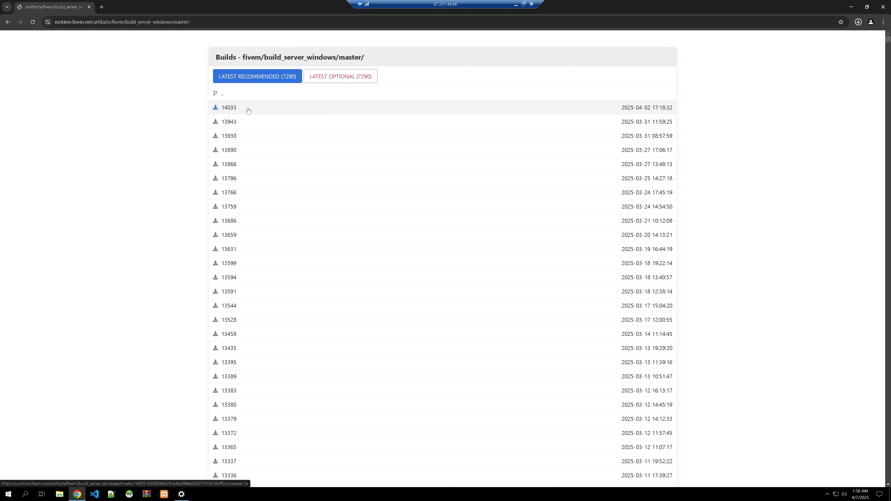
{"action": "left_click", "coordinate": [797, 37]}
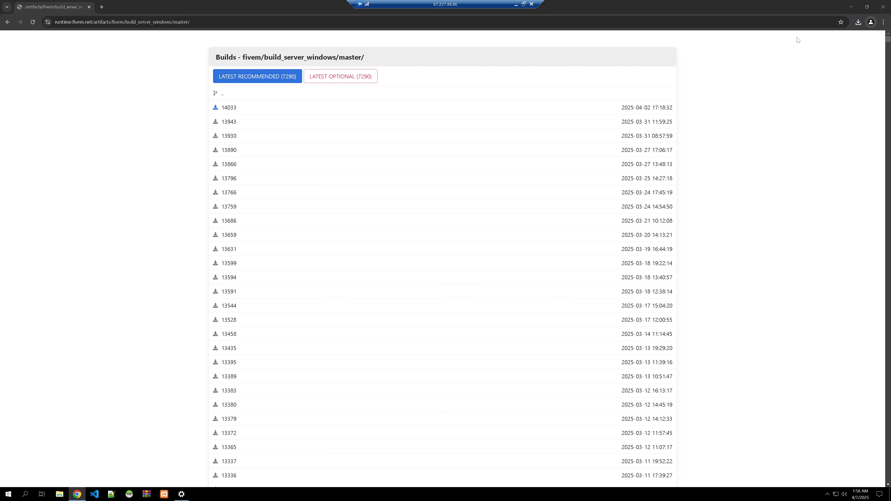
{"action": "left_click", "coordinate": [883, 7]}
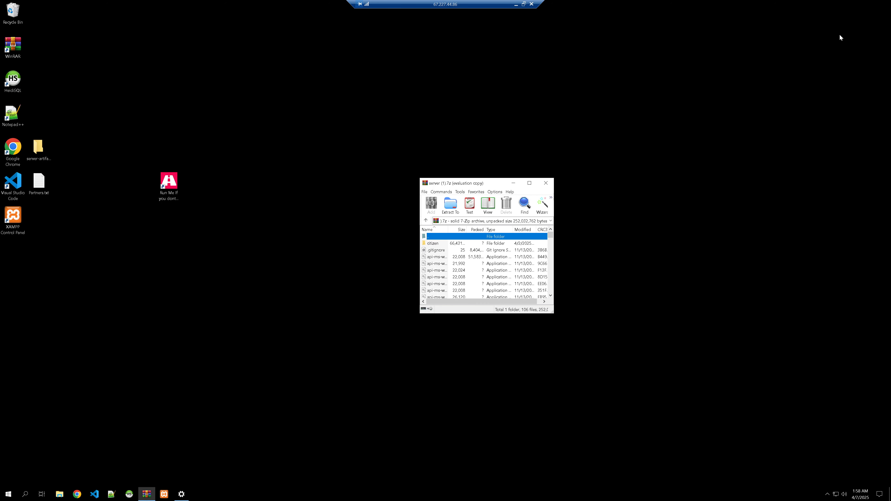
- Open the server-artifacts folder beside the WinRAR archive, dismissing the licence reminder
{"action": "double_click", "coordinate": [38, 148]}
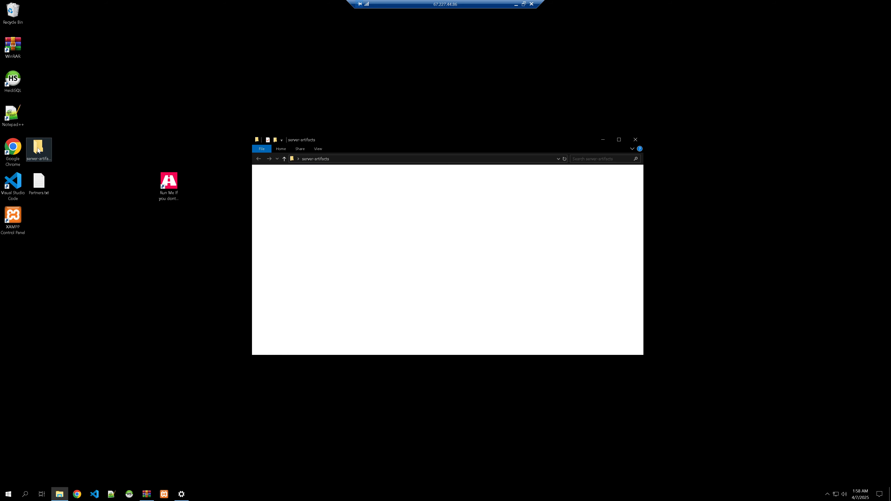
{"action": "left_click_drag", "start_coordinate": [363, 145], "coordinate": [571, 188]}
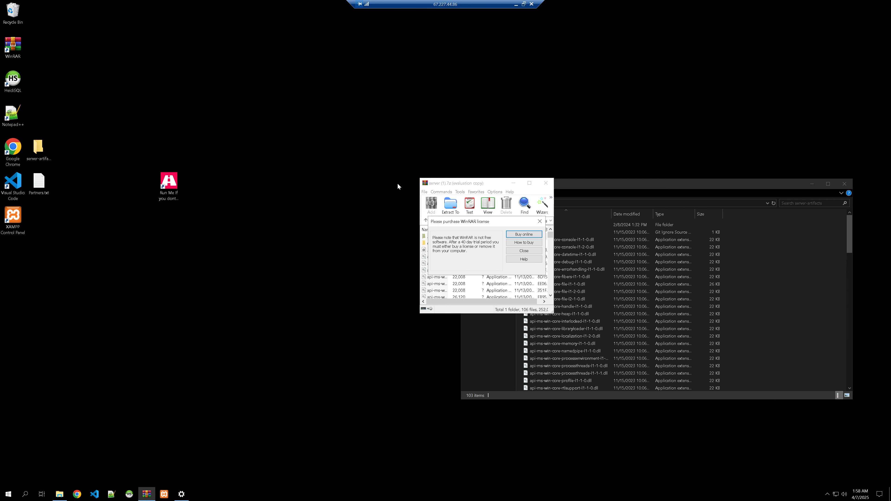
{"action": "left_click", "coordinate": [540, 221]}
{"action": "left_click_drag", "start_coordinate": [452, 184], "coordinate": [284, 155]}
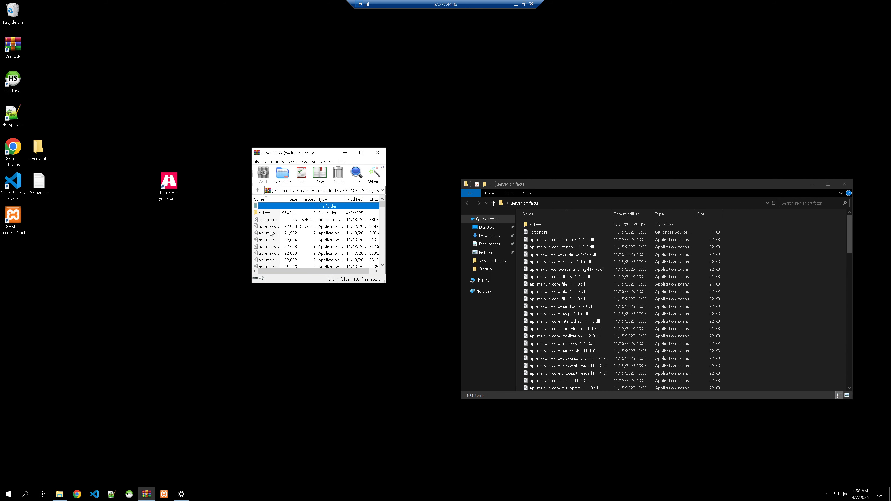
{"action": "left_click_drag", "start_coordinate": [252, 285], "coordinate": [88, 380]}
- Extract all archive contents into server-artifacts, replacing existing files, and close WinRAR
{"action": "left_click", "coordinate": [116, 274]}
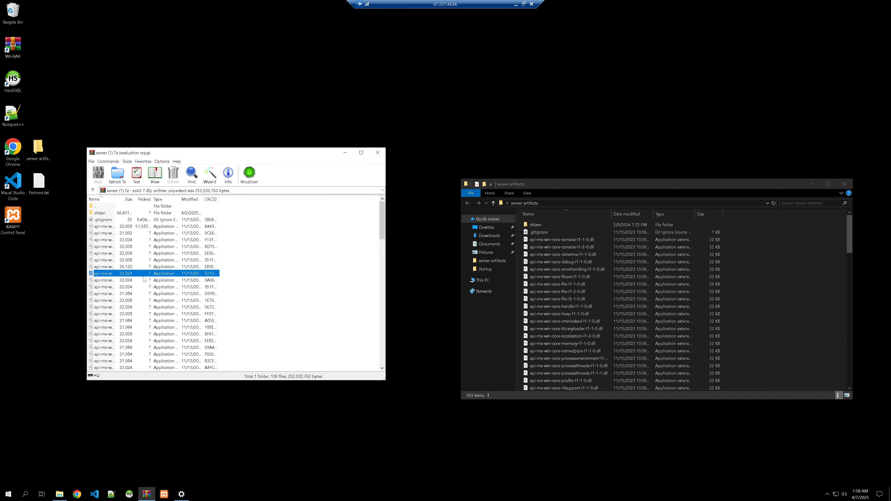
{"action": "key", "text": "ctrl+a"}
{"action": "left_click_drag", "start_coordinate": [159, 236], "coordinate": [775, 272]}
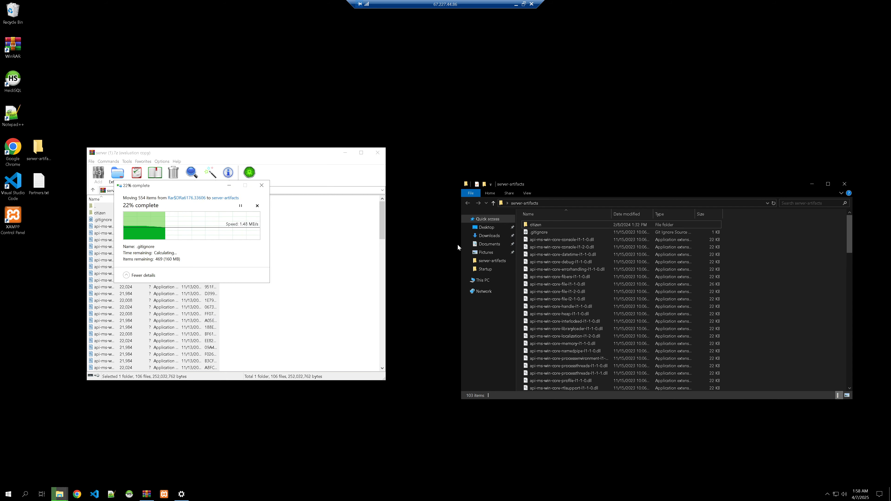
{"action": "left_click", "coordinate": [189, 223]}
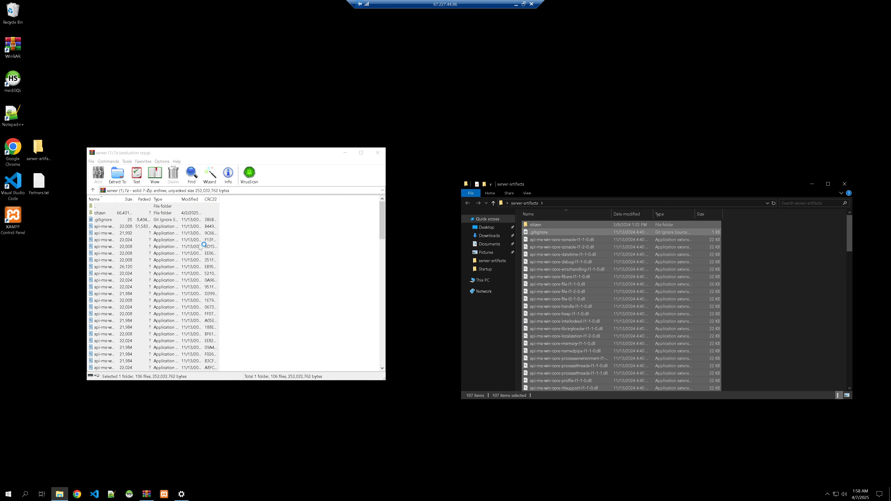
{"action": "left_click", "coordinate": [378, 152]}
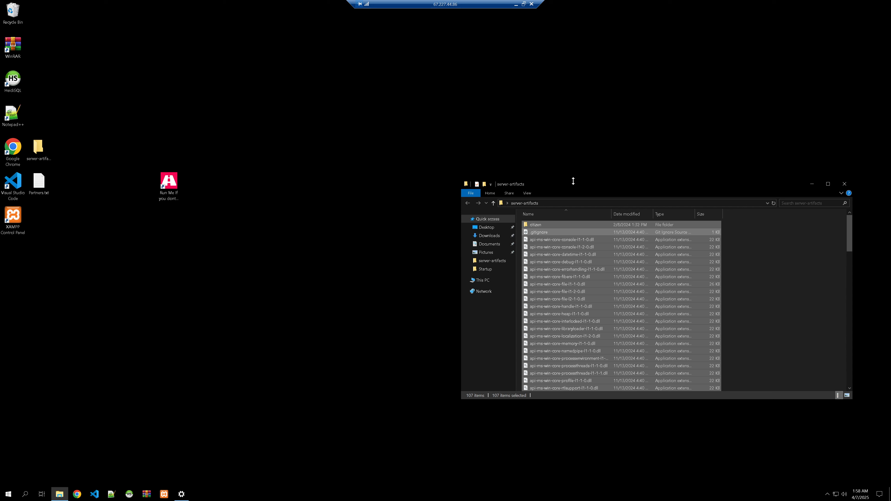
- Locate FXServer.exe in the folder and select the server-setup shortcut on the desktop
{"action": "left_click_drag", "start_coordinate": [585, 186], "coordinate": [365, 163]}
{"action": "left_click", "coordinate": [345, 212]}
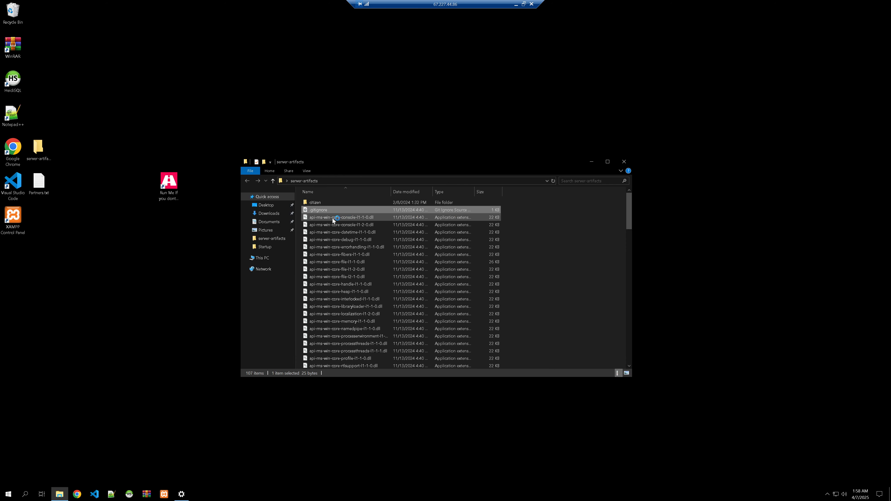
{"action": "type", "text": "fx"}
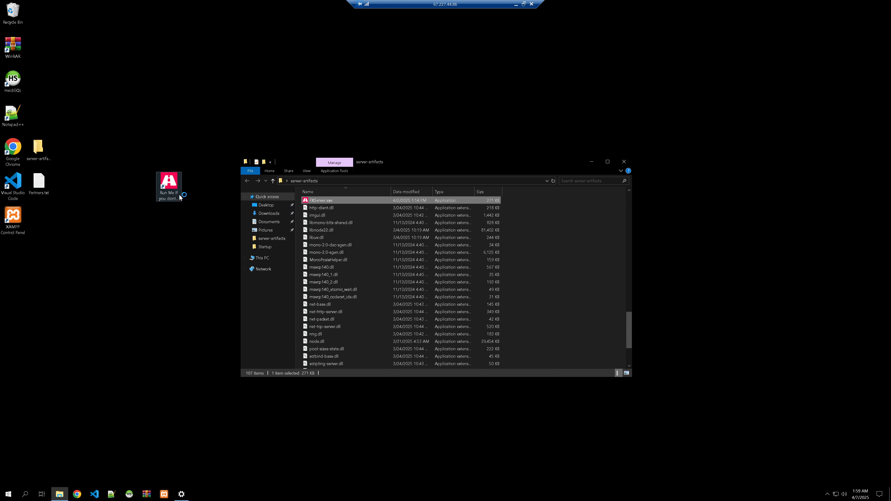
{"action": "left_click", "coordinate": [183, 187]}
{"action": "left_click", "coordinate": [179, 185]}
- Launch the server setup to start txAdmin and resize the local browser window
{"action": "double_click", "coordinate": [176, 183]}
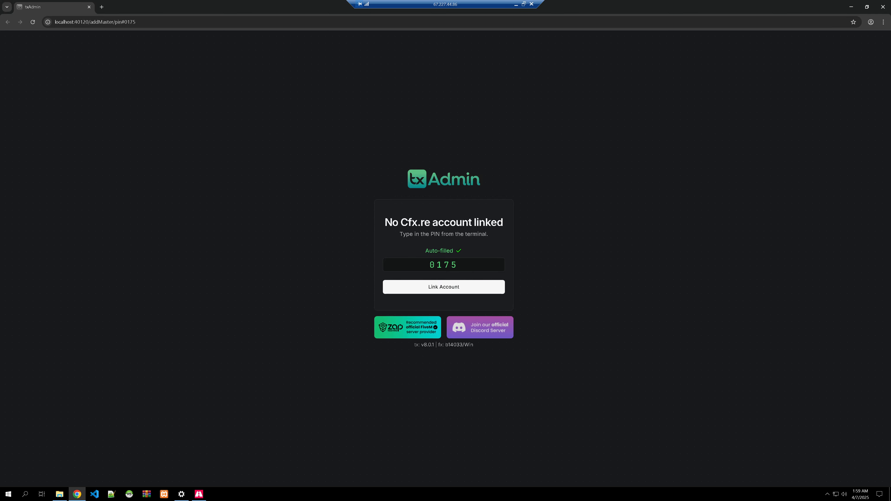
{"action": "key", "text": "alt+Tab"}
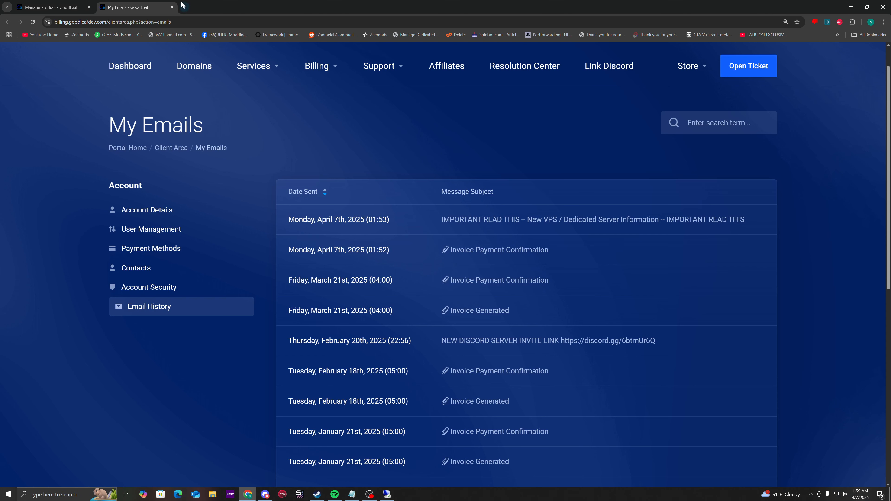
{"action": "left_click", "coordinate": [184, 5]}
{"action": "left_click_drag", "start_coordinate": [310, 6], "coordinate": [321, 5]}
{"action": "key", "text": "alt+Tab"}
{"action": "key", "text": "alt+Tab"}
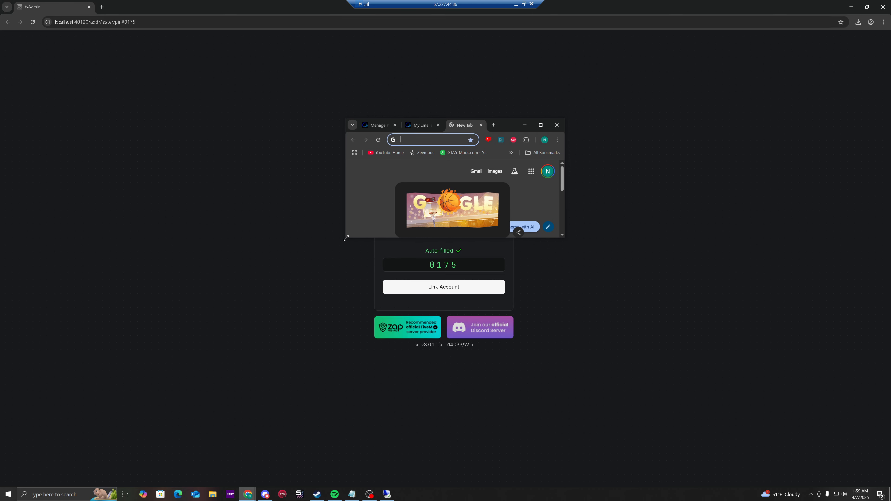
{"action": "left_click_drag", "start_coordinate": [347, 238], "coordinate": [179, 425]}
- Open 67.227.44.86:40120/addMaster/pin and submit the txAdmin PIN
{"action": "type", "text": "67.2"}
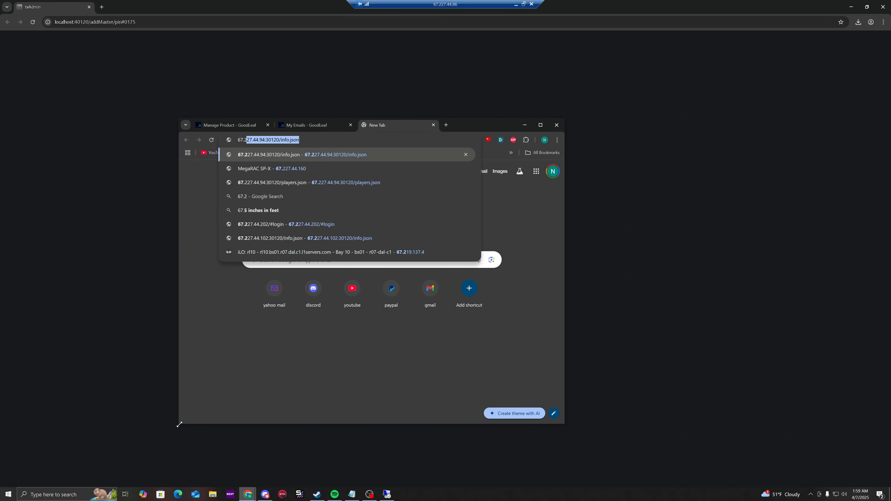
{"action": "type", "text": "27.44.86"}
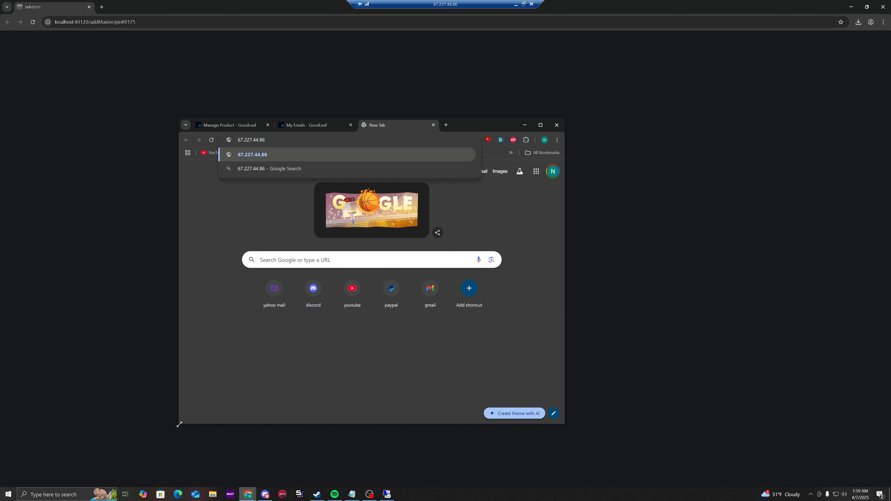
{"action": "type", "text": ":40120/addMaster/pin"}
{"action": "key", "text": "Return"}
{"action": "left_click_drag", "start_coordinate": [464, 124], "coordinate": [758, 80]}
{"action": "key", "text": "Return"}
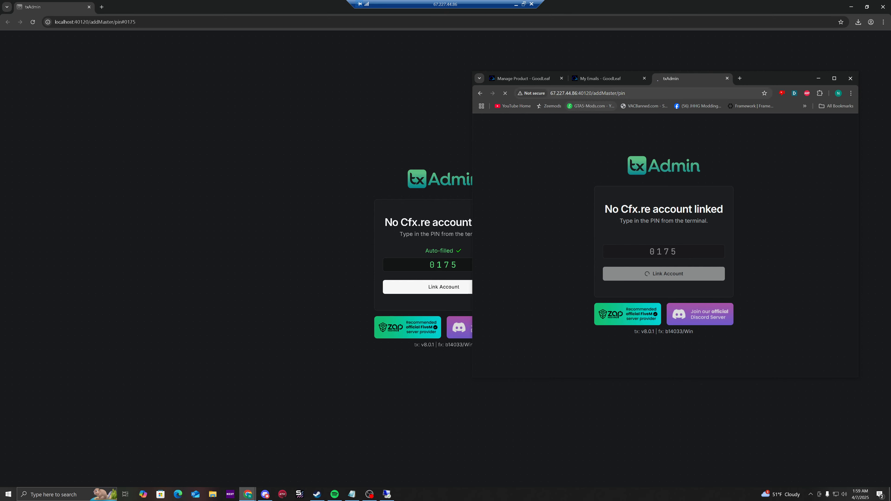
- Authorize txAdmin to use the Cfx.re account and maximize the browser
{"action": "left_click", "coordinate": [589, 94]}
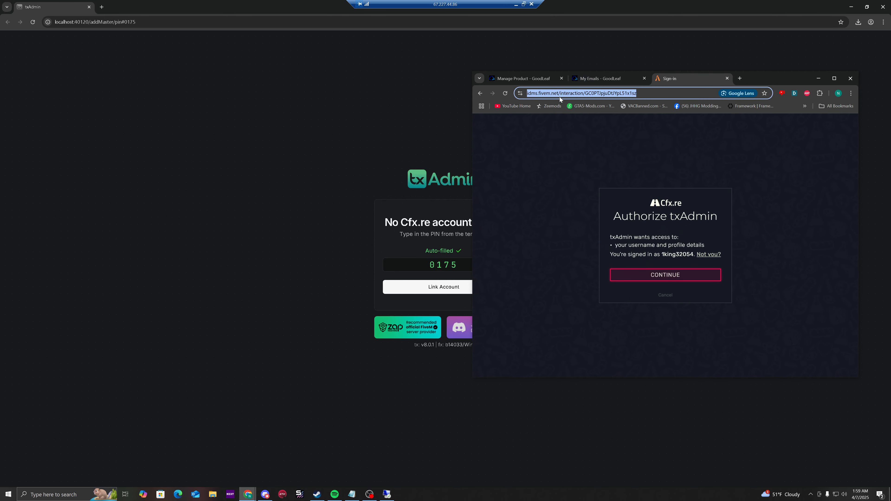
{"action": "left_click", "coordinate": [545, 94]}
{"action": "left_click", "coordinate": [658, 273]}
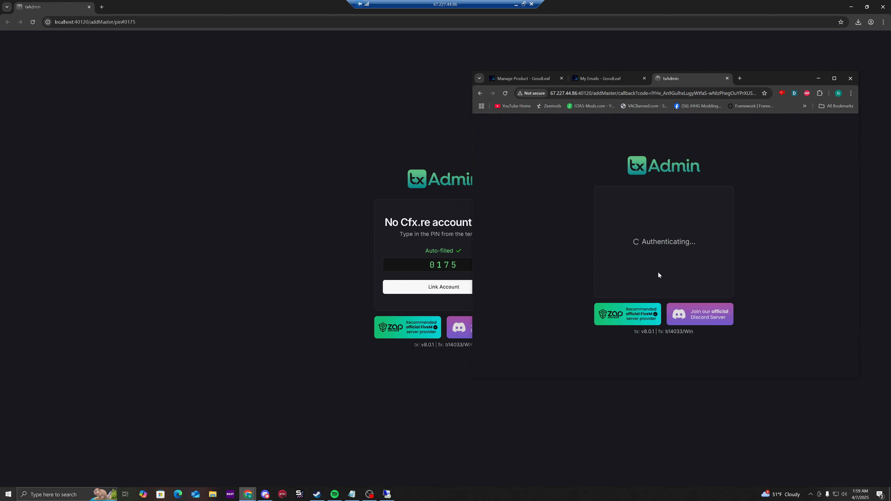
{"action": "double_click", "coordinate": [755, 88]}
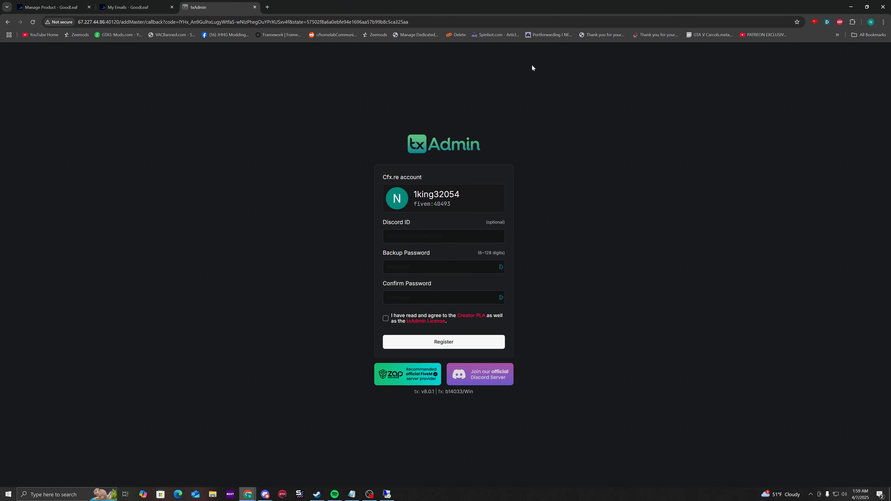
- Register the txAdmin master account with a confirmed backup password and accepted license terms
{"action": "left_click", "coordinate": [443, 267]}
{"action": "type", "text": "••"}
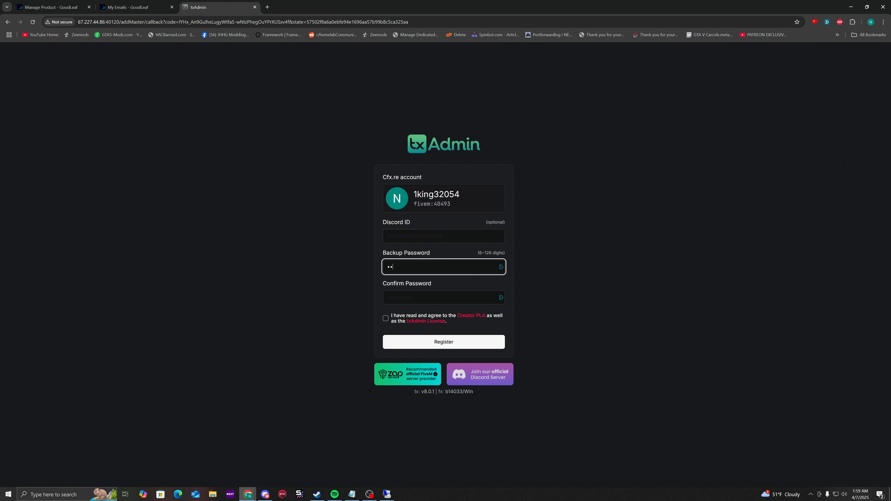
{"action": "key", "text": "BackSpace"}
{"action": "key", "text": "BackSpace"}
{"action": "key", "text": "BackSpace"}
{"action": "key", "text": "BackSpace"}
{"action": "key", "text": "BackSpace"}
{"action": "key", "text": "BackSpace"}
{"action": "key", "text": "BackSpace"}
{"action": "key", "text": "BackSpace"}
{"action": "key", "text": "BackSpace"}
{"action": "type", "text": "••••••"}
{"action": "key", "text": "Tab"}
{"action": "type", "text": "•••"}
{"action": "left_click", "coordinate": [385, 319]}
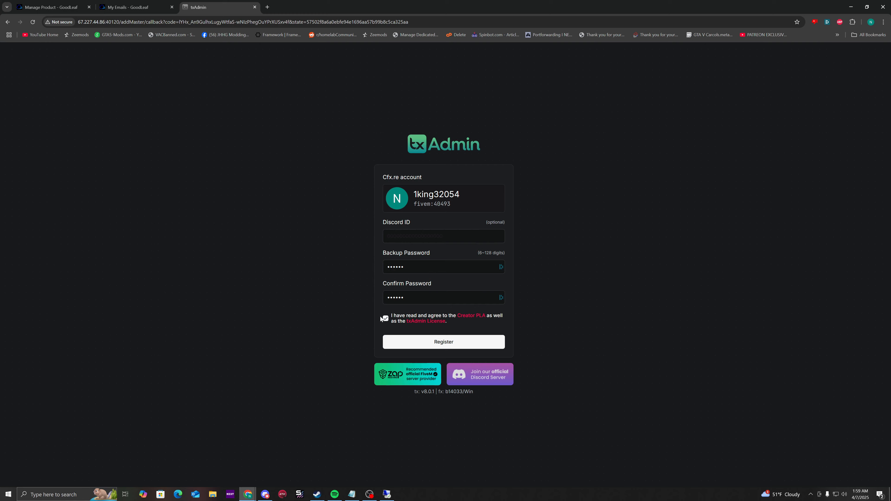
{"action": "left_click", "coordinate": [392, 339]}
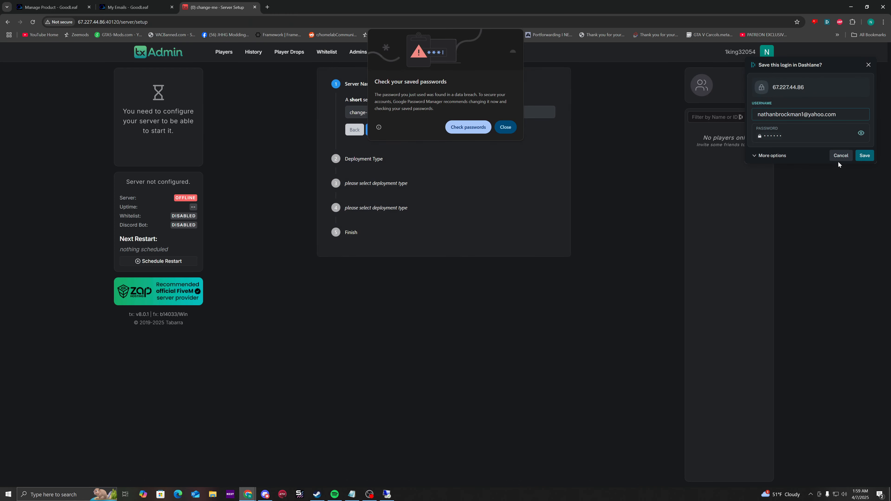
- Dismiss the password-saving popups and select the default server name change-me
{"action": "left_click", "coordinate": [506, 129]}
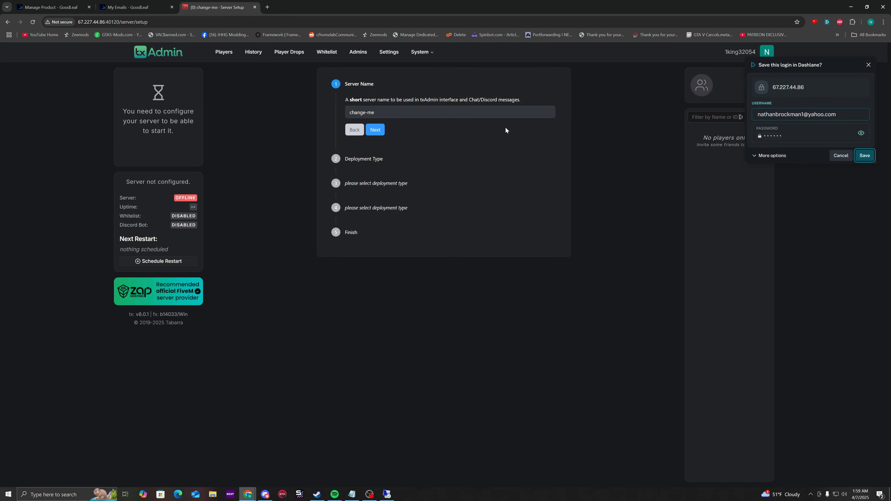
{"action": "left_click", "coordinate": [851, 158]}
{"action": "left_click_drag", "start_coordinate": [349, 113], "coordinate": [378, 127]}
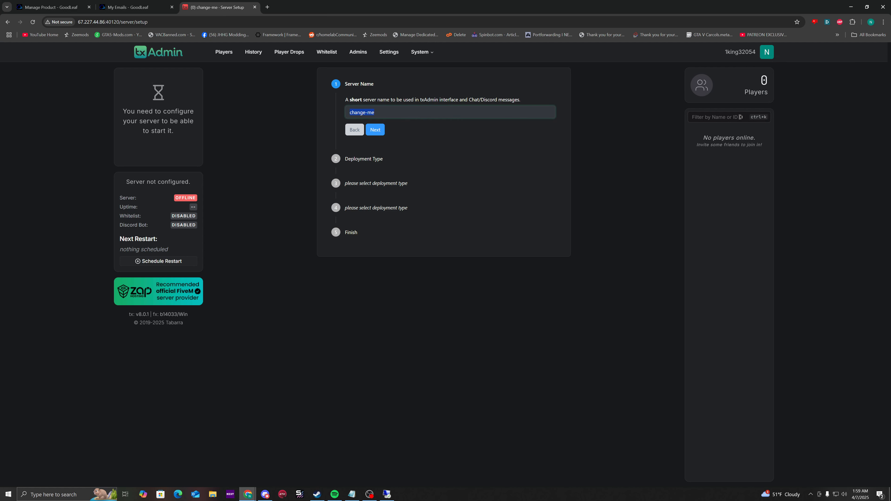
- Accept the server name and choose the QBCore Framework popular recipe
{"action": "left_click", "coordinate": [377, 131]}
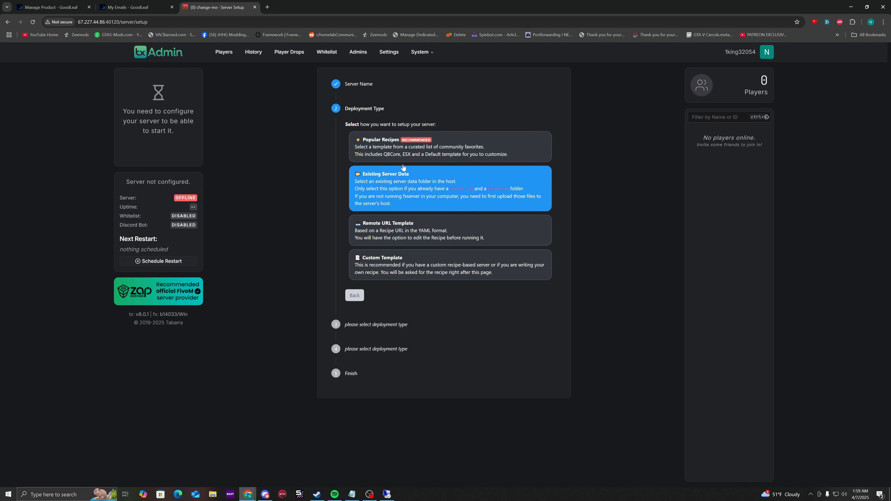
{"action": "left_click", "coordinate": [402, 146]}
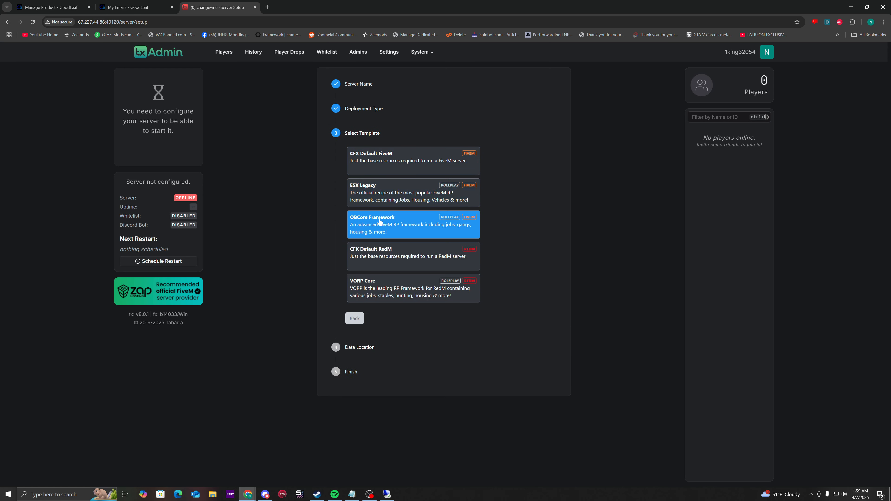
{"action": "left_click", "coordinate": [380, 222]}
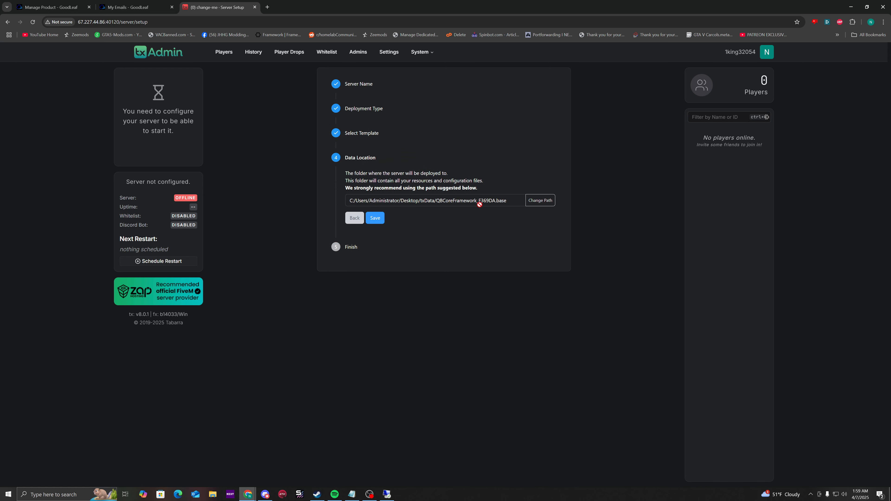
- Save the suggested data folder and accept the QBCore recipe review to reach its parameters
{"action": "left_click_drag", "start_coordinate": [508, 201], "coordinate": [384, 201]}
{"action": "left_click", "coordinate": [381, 207]}
{"action": "left_click", "coordinate": [384, 218]}
{"action": "left_click", "coordinate": [394, 220]}
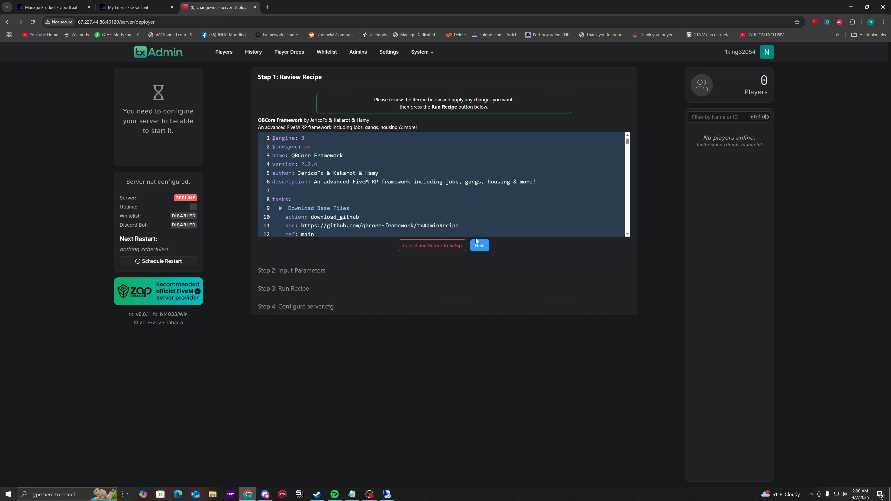
{"action": "left_click", "coordinate": [480, 246]}
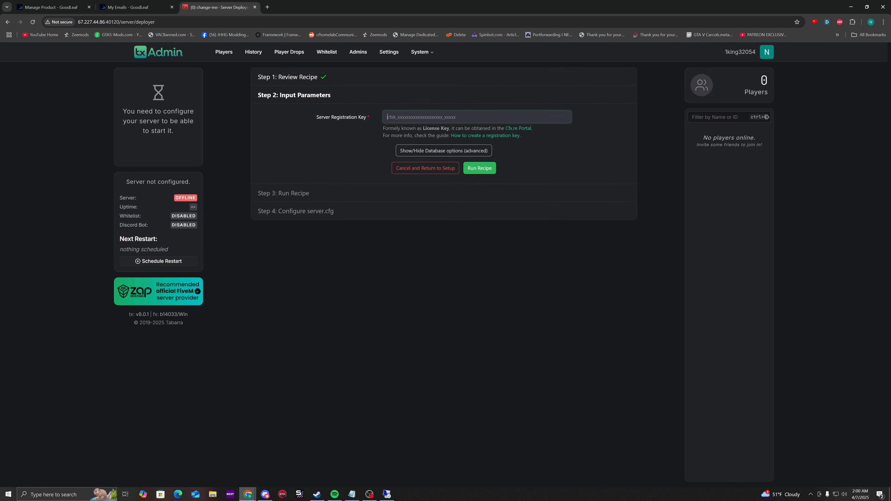
{"action": "left_click", "coordinate": [267, 7]}
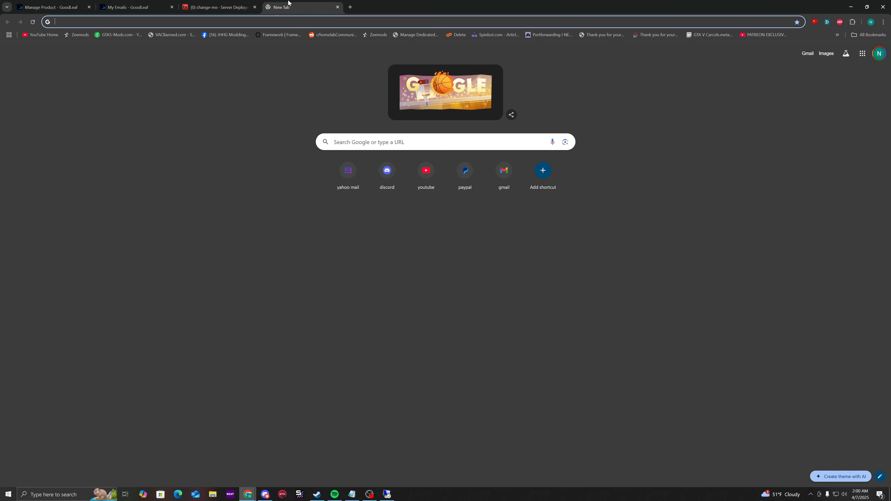
{"action": "key", "text": "ctrl+w"}
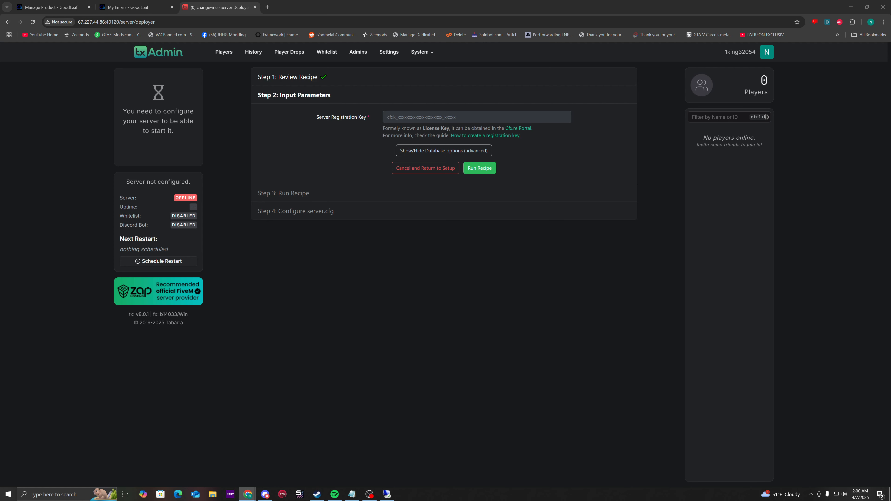
- In the Cfx.re portal, register a new Test-Server key past the captcha and return to txAdmin
{"action": "left_click", "coordinate": [518, 128]}
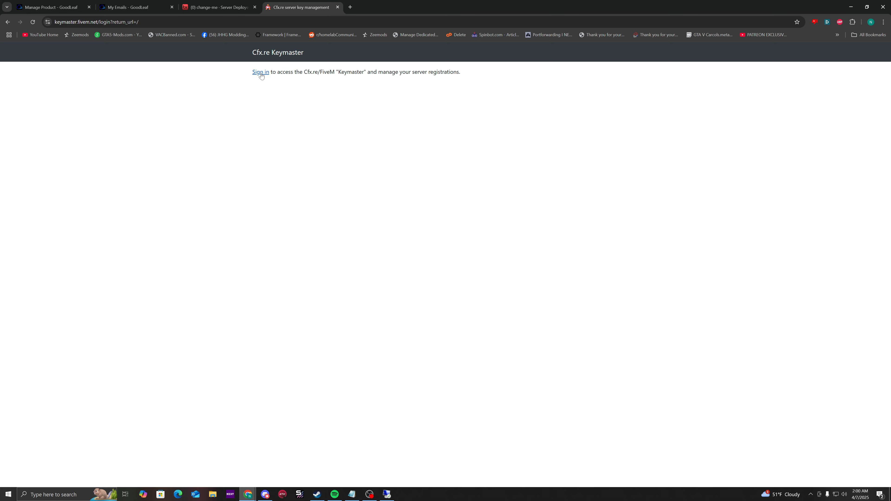
{"action": "left_click", "coordinate": [261, 73]}
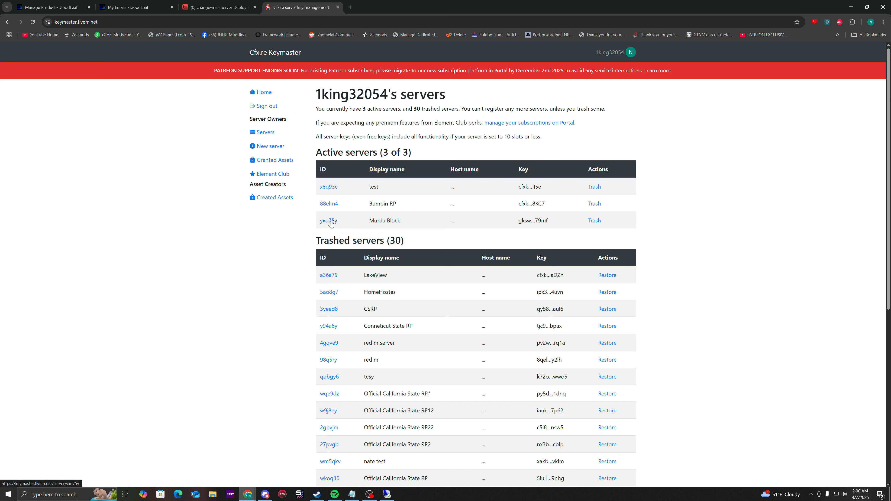
{"action": "key", "text": "alt+Left"}
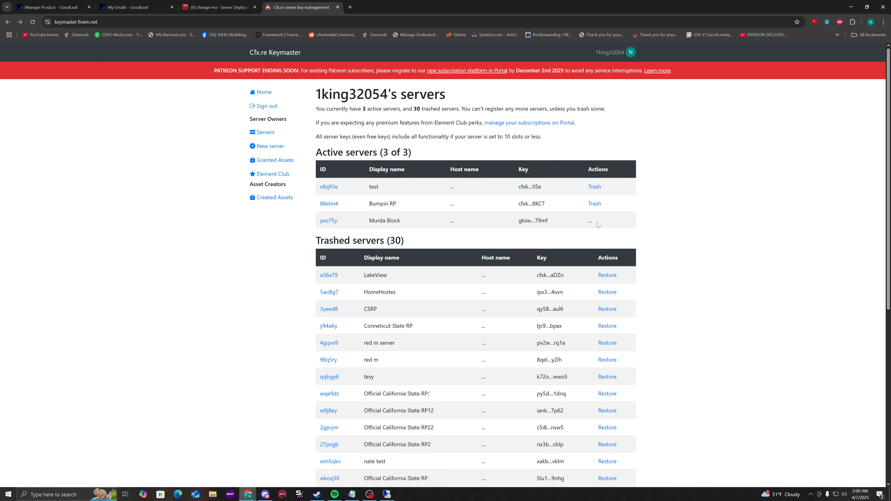
{"action": "left_click", "coordinate": [280, 148]}
{"action": "left_click", "coordinate": [365, 122]}
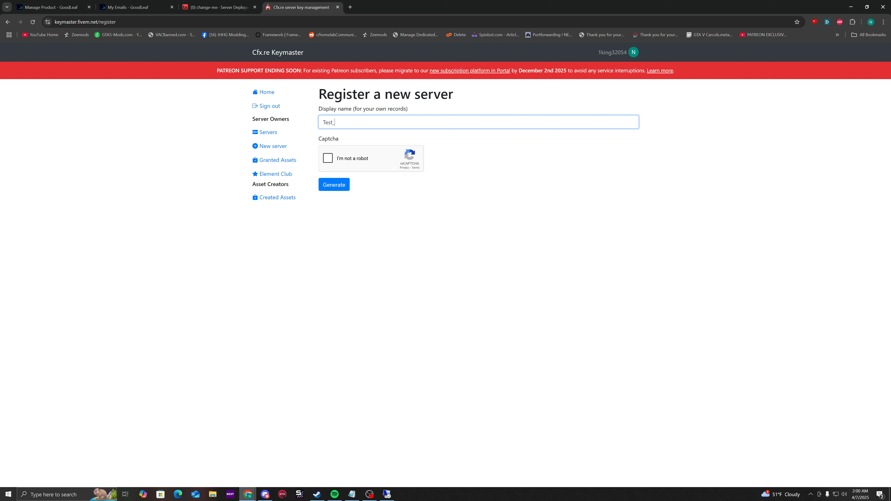
{"action": "left_click", "coordinate": [336, 154]}
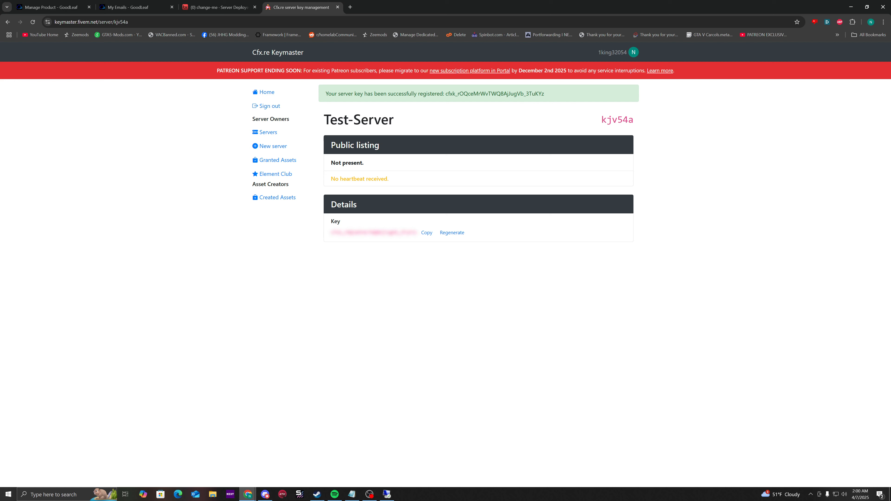
{"action": "mouse_move", "coordinate": [412, 228]}
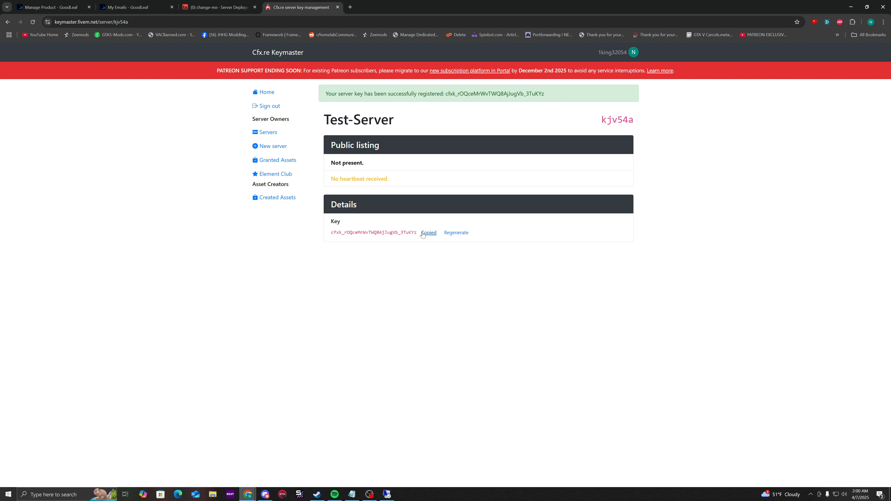
{"action": "left_click", "coordinate": [218, 7]}
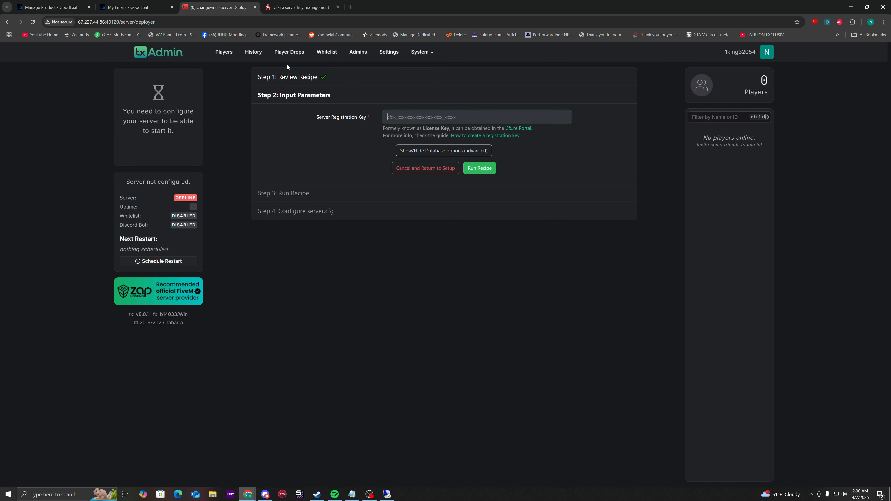
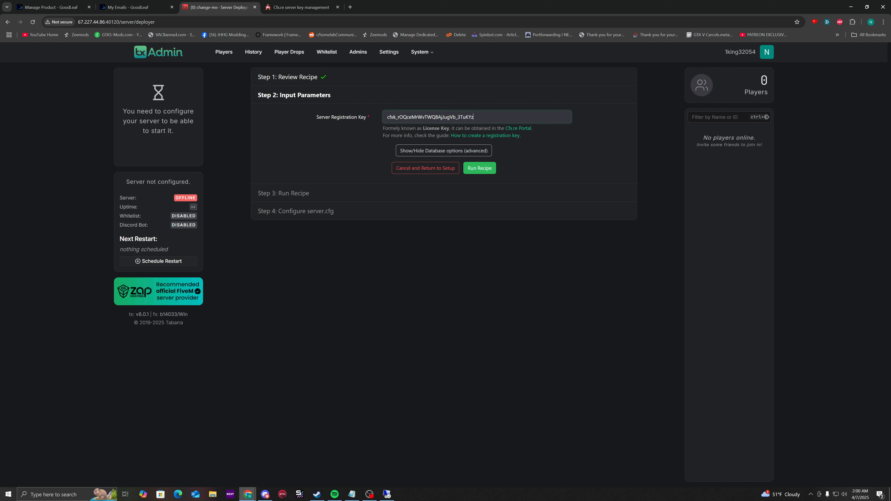
- Paste the registration key, run the QBCore recipe, and bring the remote desktop forward
{"action": "left_click", "coordinate": [479, 168]}
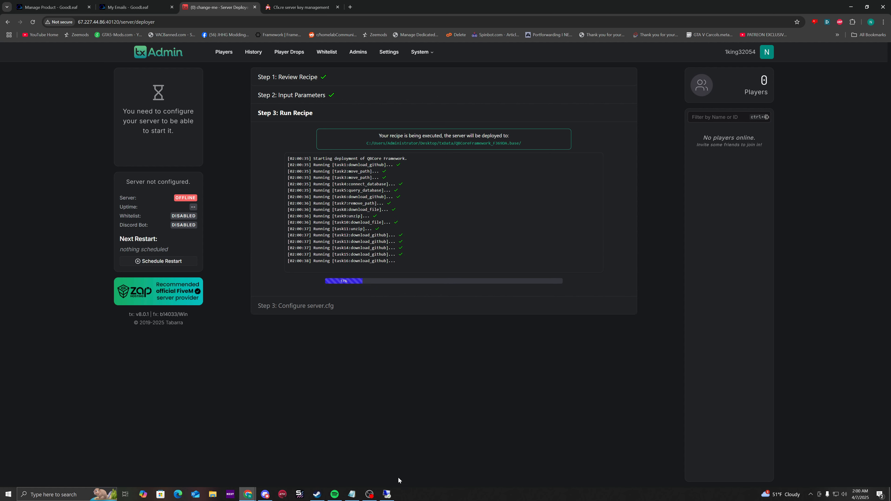
{"action": "left_click", "coordinate": [389, 496]}
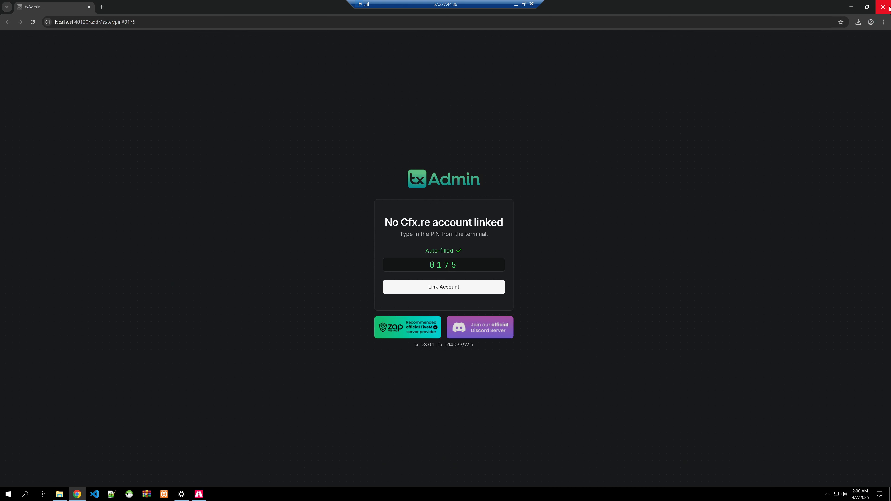
{"action": "left_click", "coordinate": [852, 7]}
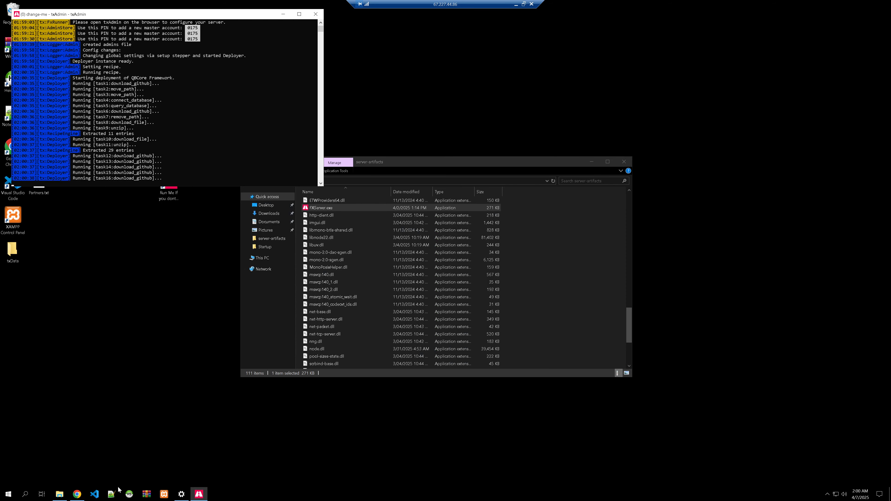
- Launch HeidiSQL, skip the update check and connect a new session to the local database
{"action": "key", "text": "super"}
{"action": "type", "text": "he"}
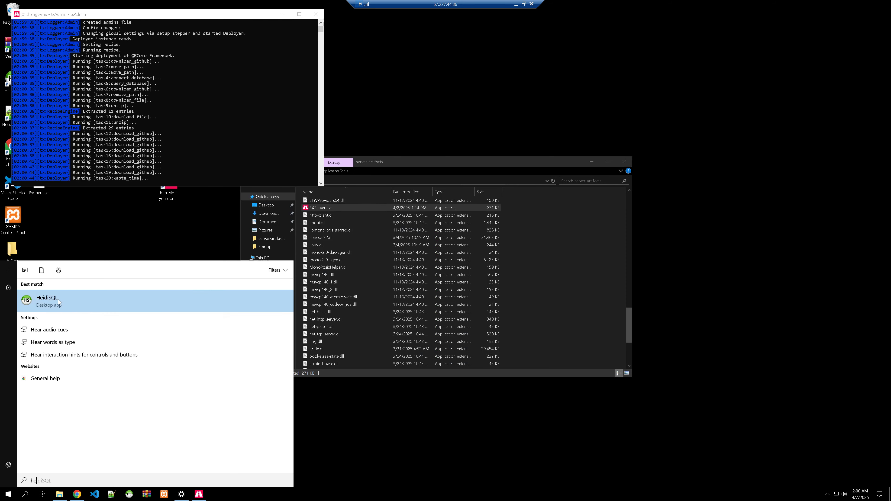
{"action": "left_click", "coordinate": [57, 299]}
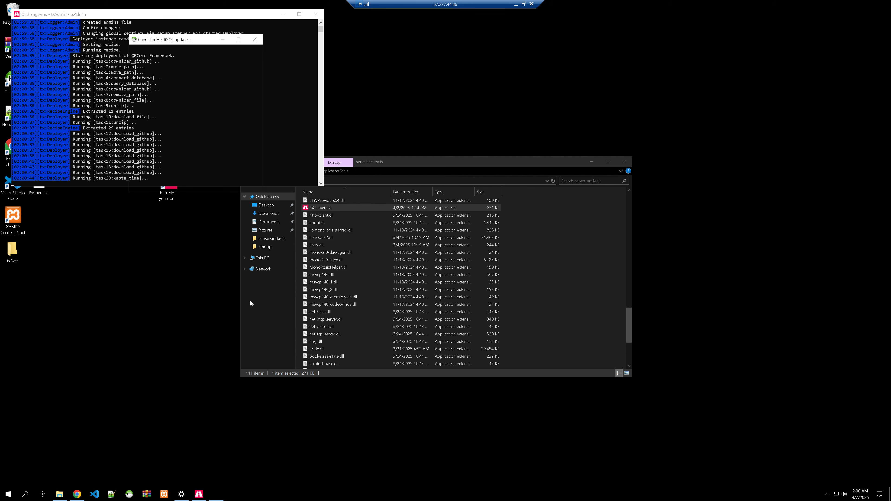
{"action": "left_click", "coordinate": [241, 184]}
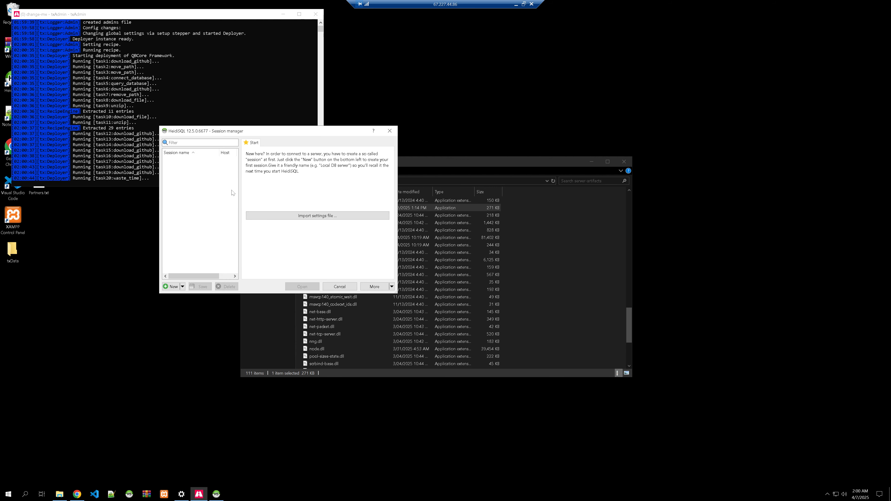
{"action": "left_click", "coordinate": [171, 287]}
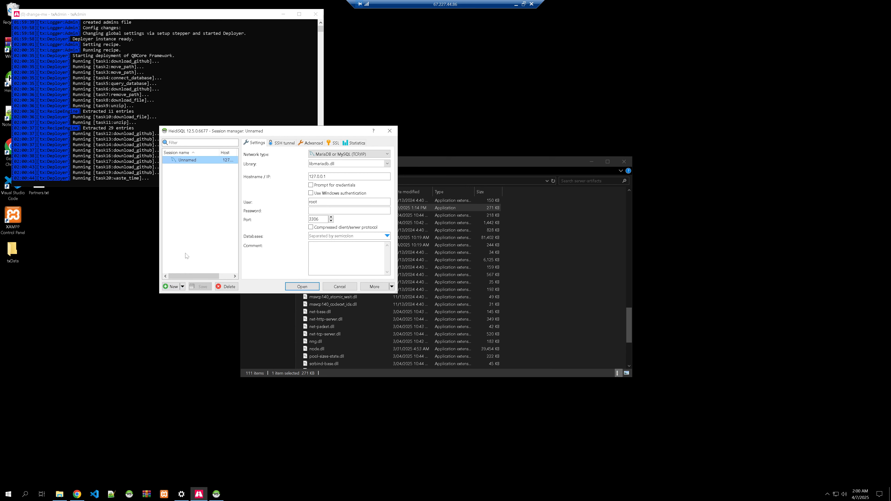
{"action": "left_click", "coordinate": [292, 286]}
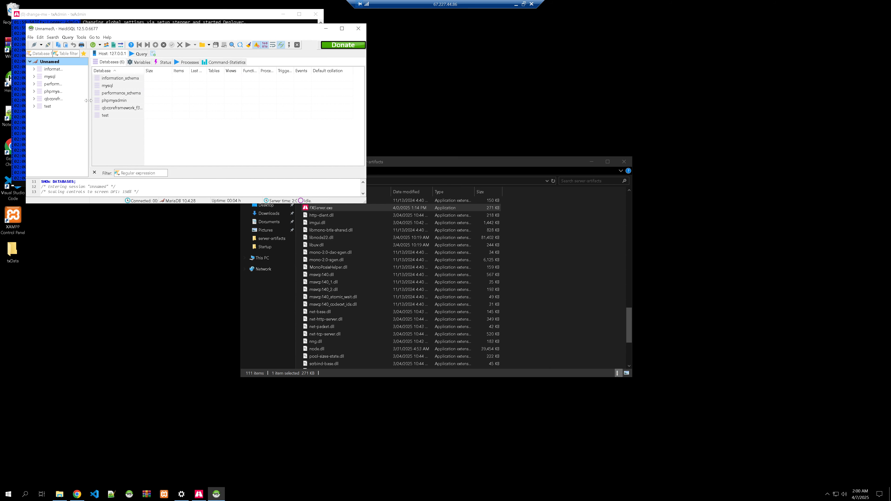
- Widen the database tree to read full names, then close HeidiSQL and return locally
{"action": "left_click_drag", "start_coordinate": [88, 100], "coordinate": [195, 105]}
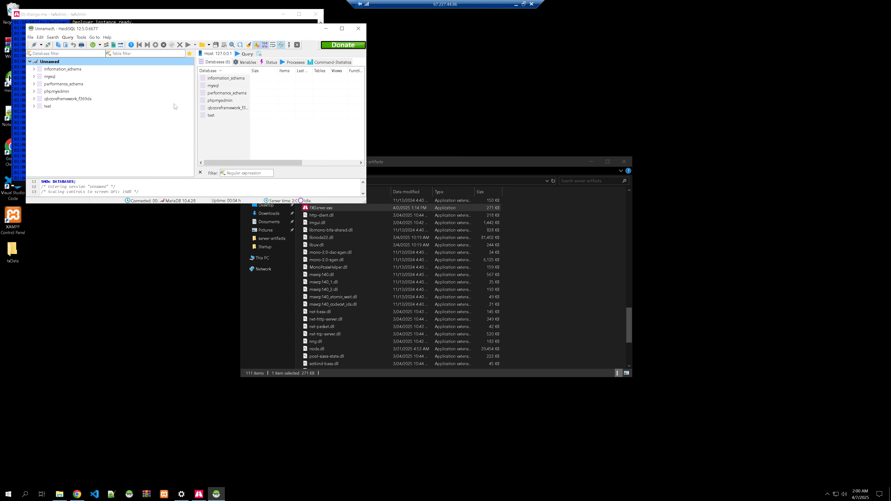
{"action": "left_click", "coordinate": [358, 28]}
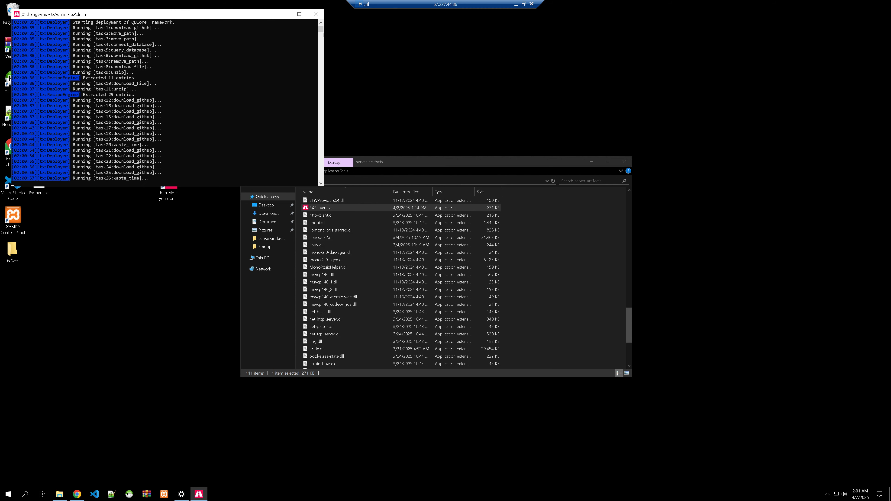
{"action": "key", "text": "alt+Tab"}
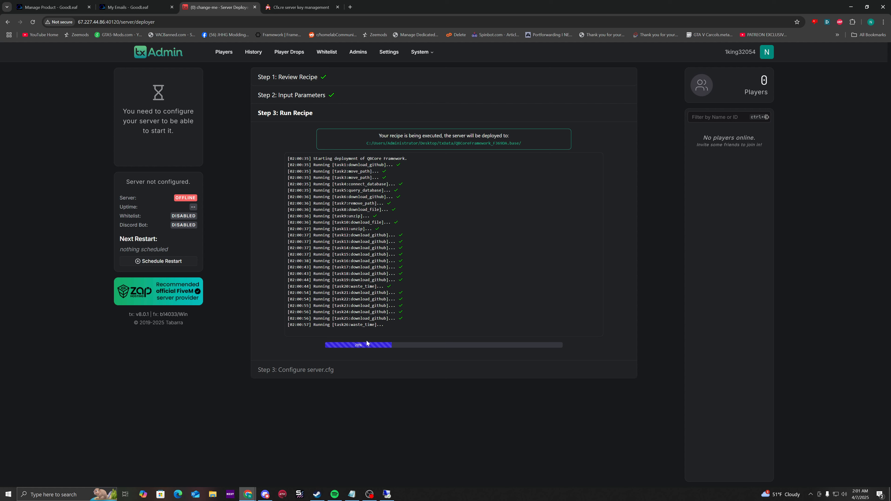
- On the remote server, launch Speedtest from the Start search
{"action": "left_click", "coordinate": [393, 490]}
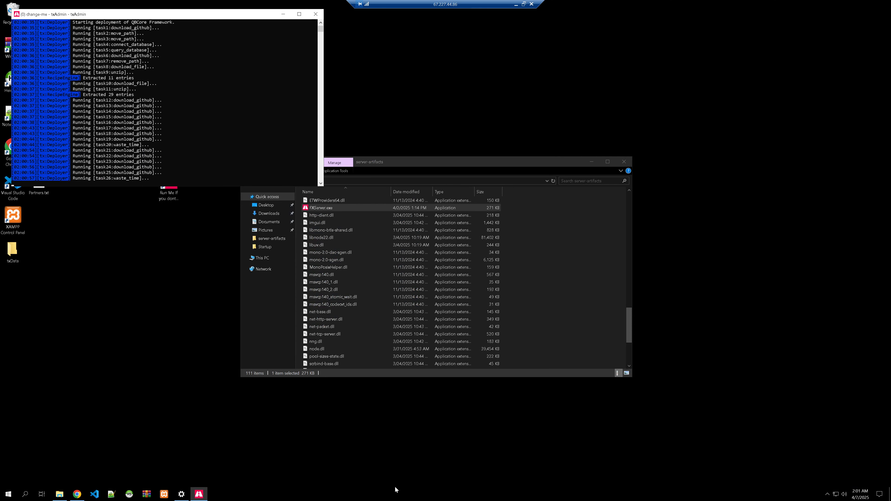
{"action": "left_click", "coordinate": [401, 445]}
{"action": "key", "text": "super"}
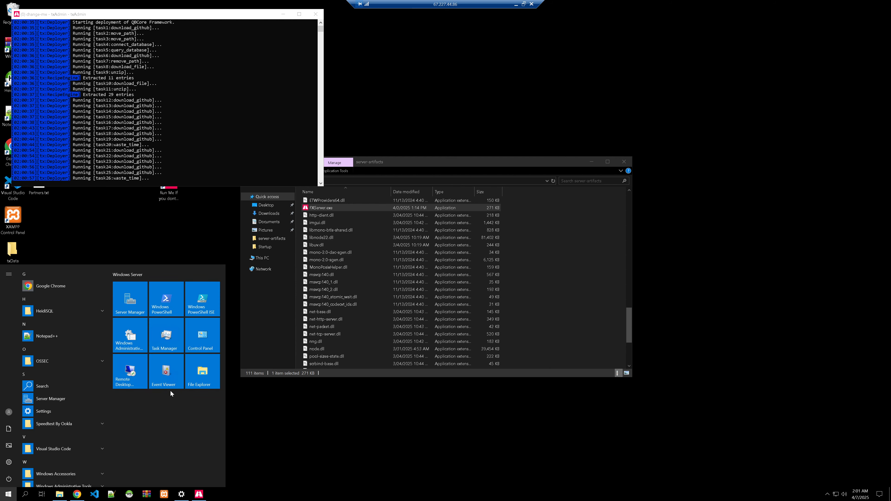
{"action": "type", "text": "speedtest"}
{"action": "key", "text": "Return"}
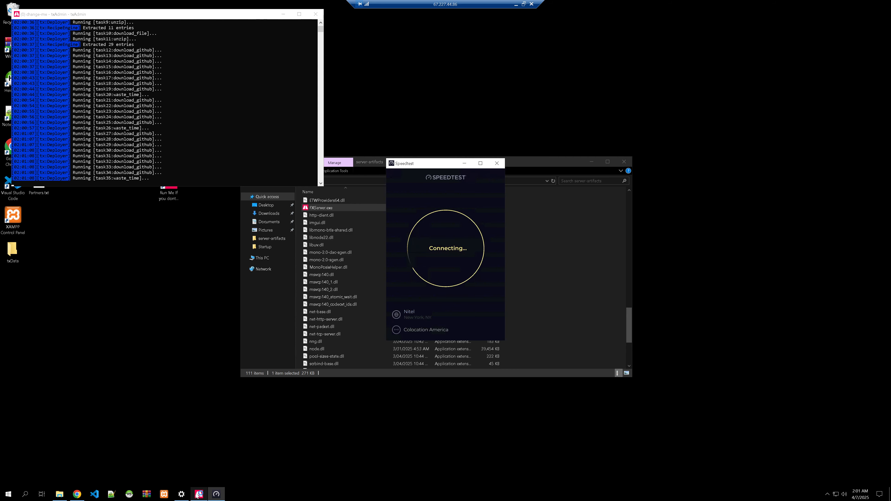
- Hide Windows Update to reveal the Speedtest result: 3 ms ping, 941.60 Mbps download
{"action": "left_click", "coordinate": [180, 494]}
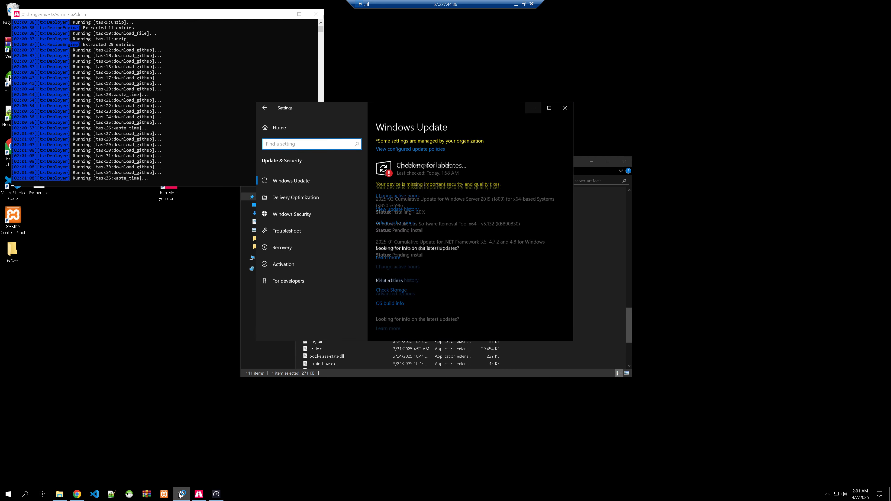
{"action": "left_click", "coordinate": [533, 106]}
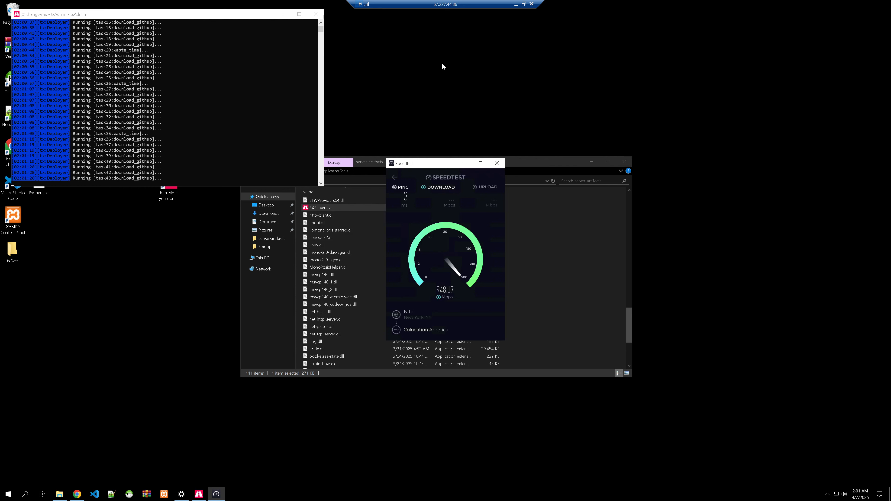
{"action": "right_click", "coordinate": [309, 495]}
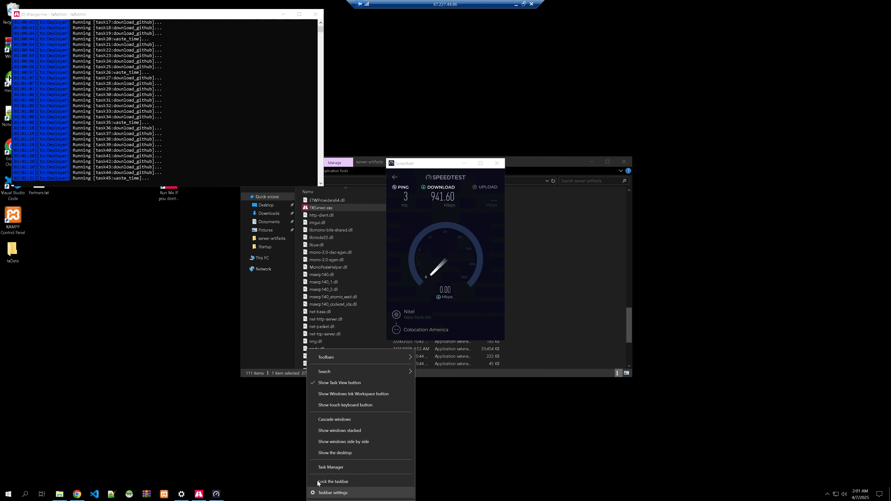
- Check the VDS's CPU and memory in Task Manager's Performance view, then close it
{"action": "left_click", "coordinate": [324, 470]}
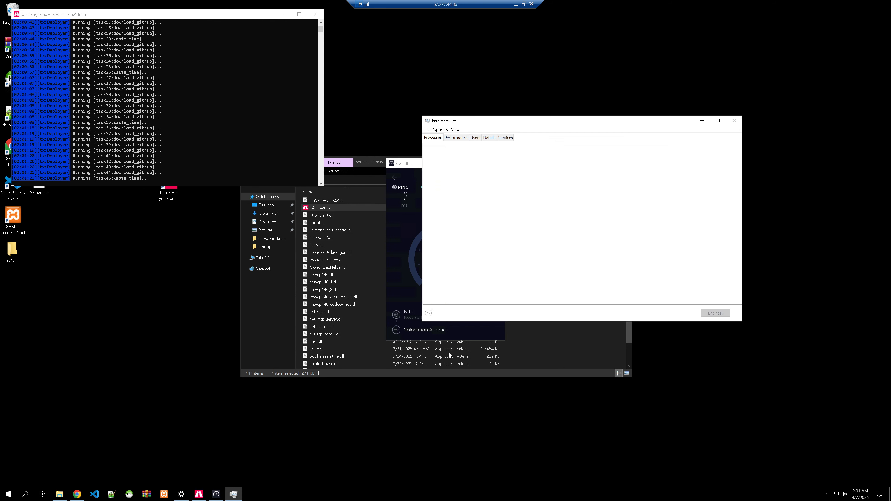
{"action": "left_click", "coordinate": [456, 137]}
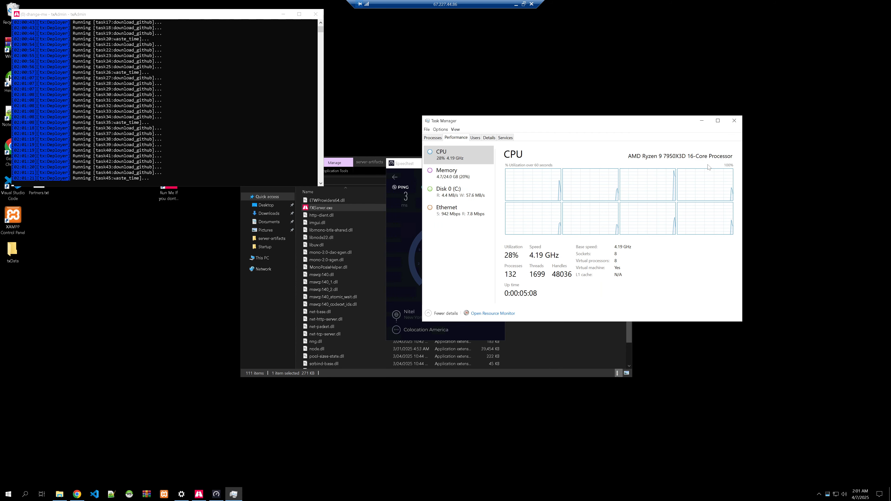
{"action": "left_click", "coordinate": [452, 182]}
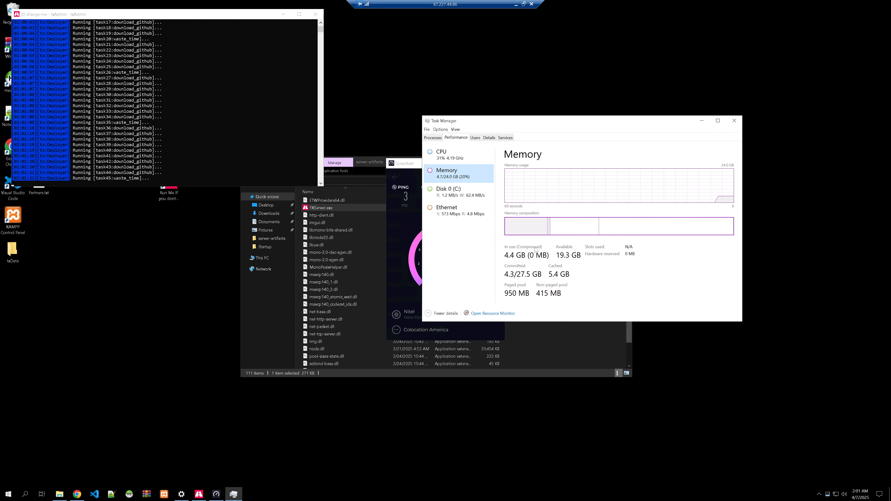
{"action": "left_click", "coordinate": [735, 123]}
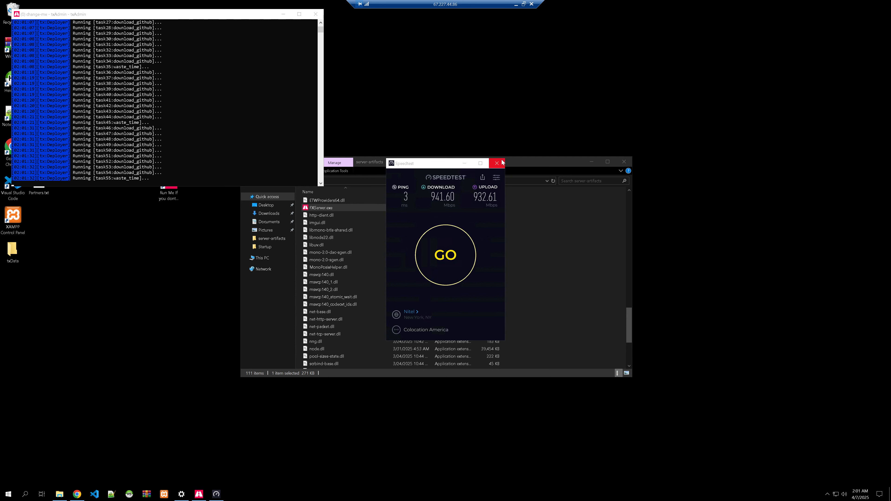
- Close Speedtest after its 932.61 Mbps upload result and return to the GoodLeaf service page
{"action": "left_click", "coordinate": [497, 163]}
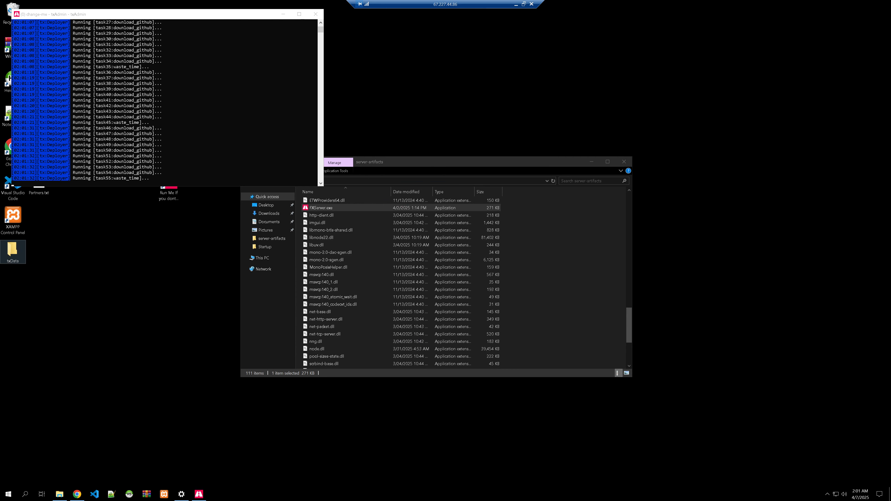
{"action": "key", "text": "alt+Tab"}
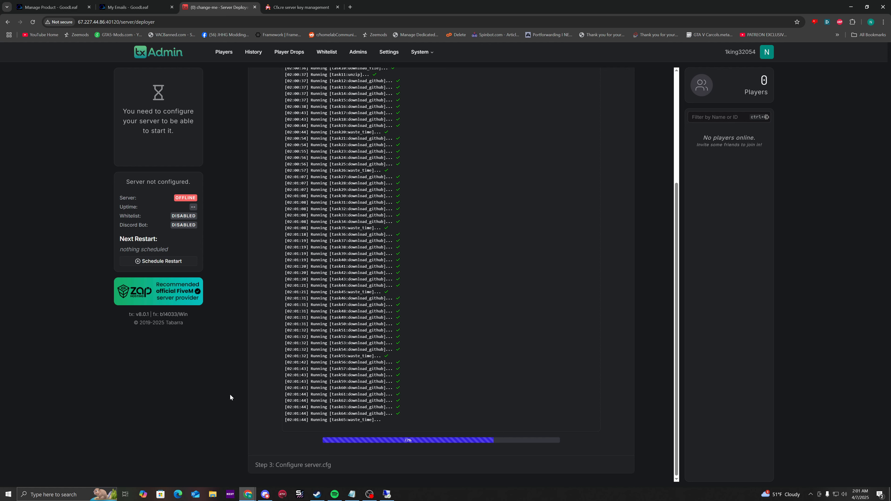
{"action": "left_click", "coordinate": [52, 7]}
{"action": "scroll", "coordinate": [401, 325], "scroll_direction": "down", "scroll_amount": 7}
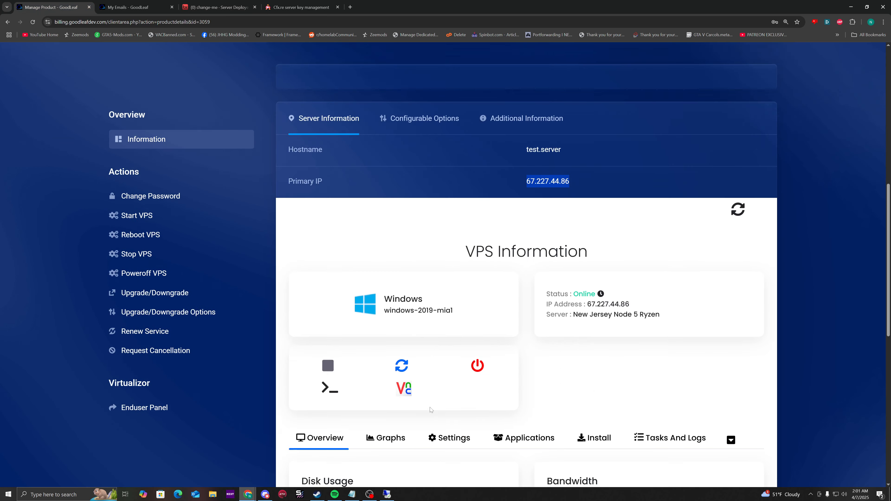
- Open the VPS Graphs section and scroll through the bandwidth charts
{"action": "scroll", "coordinate": [491, 372], "scroll_direction": "down", "scroll_amount": 5}
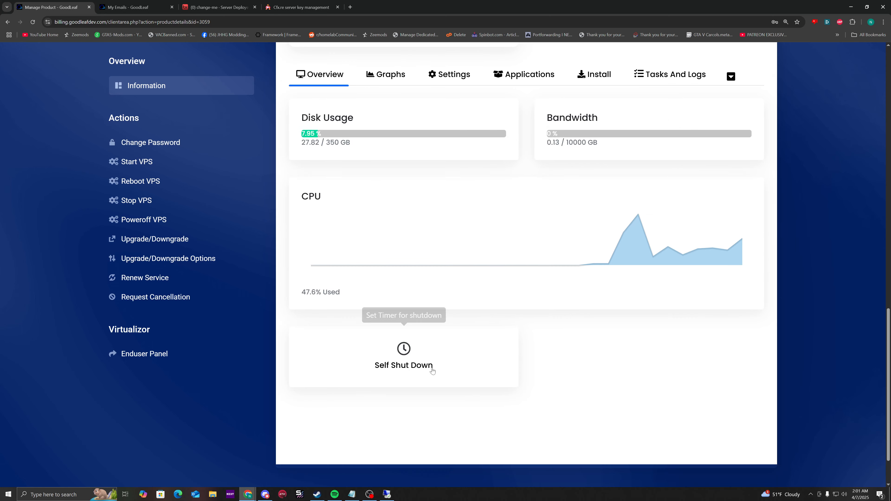
{"action": "scroll", "coordinate": [428, 368], "scroll_direction": "up", "scroll_amount": 5}
{"action": "left_click", "coordinate": [401, 262]}
{"action": "scroll", "coordinate": [402, 266], "scroll_direction": "down", "scroll_amount": 5}
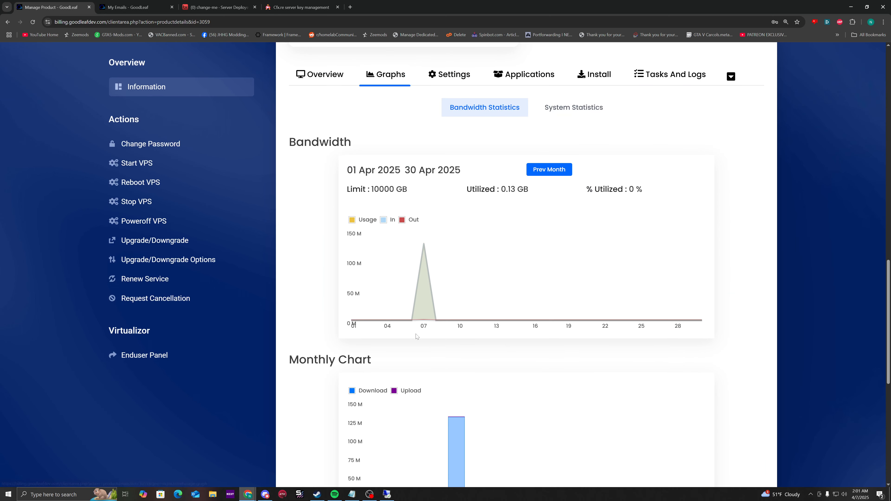
{"action": "mouse_move", "coordinate": [424, 249]}
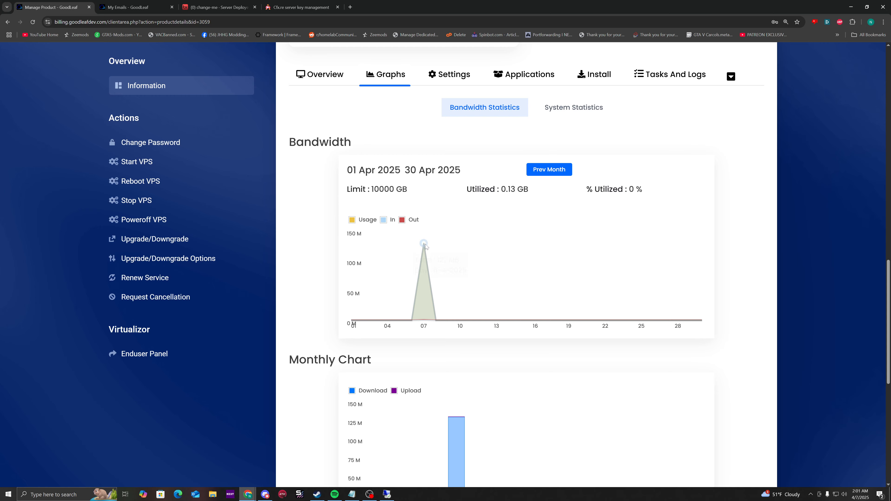
{"action": "scroll", "coordinate": [425, 339], "scroll_direction": "down", "scroll_amount": 6}
{"action": "scroll", "coordinate": [425, 340], "scroll_direction": "up", "scroll_amount": 6}
{"action": "scroll", "coordinate": [424, 340], "scroll_direction": "down", "scroll_amount": 6}
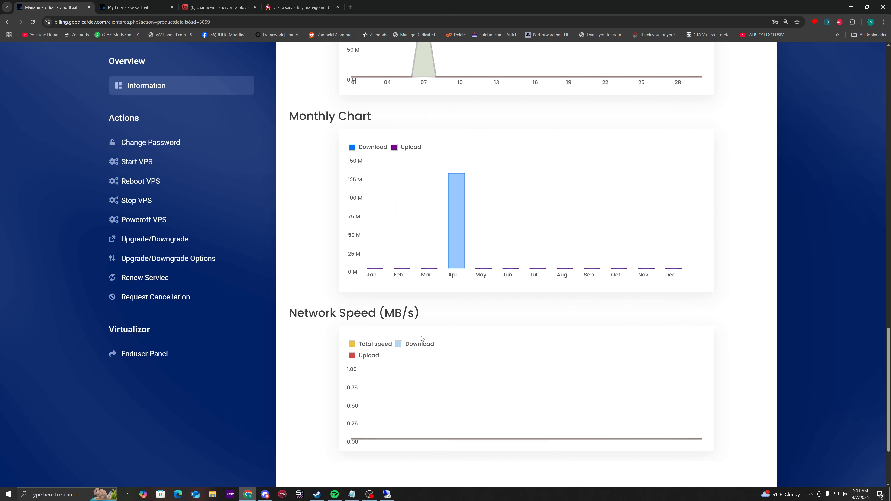
{"action": "scroll", "coordinate": [407, 319], "scroll_direction": "up", "scroll_amount": 9}
- Show System Statistics and scroll through its CPU, RAM, disk, inode and network panels
{"action": "left_click", "coordinate": [562, 283]}
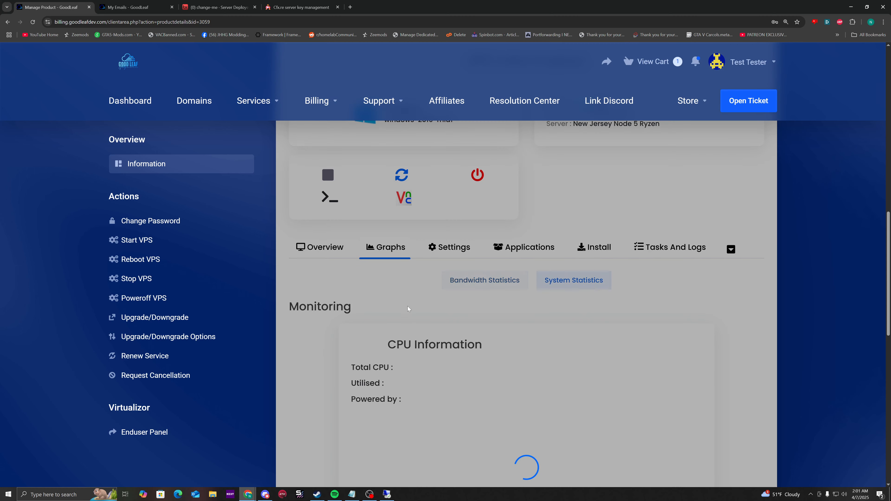
{"action": "scroll", "coordinate": [503, 314], "scroll_direction": "down", "scroll_amount": 4}
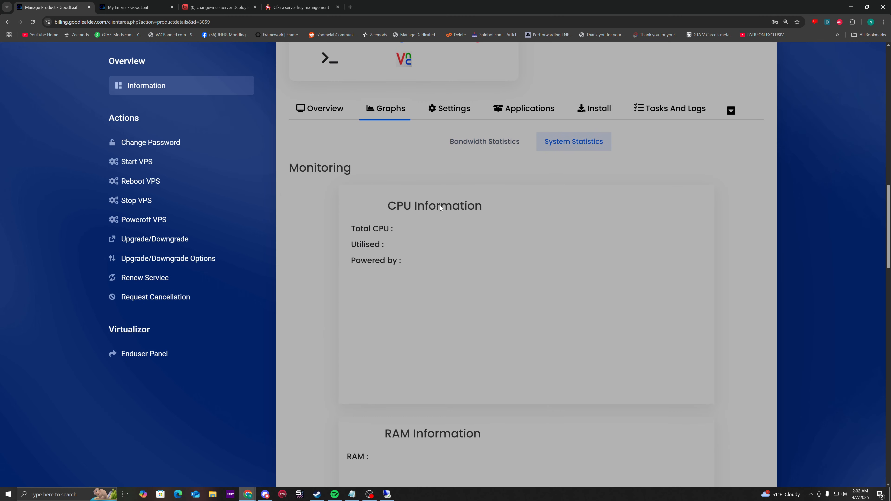
{"action": "scroll", "coordinate": [455, 281], "scroll_direction": "down", "scroll_amount": 4}
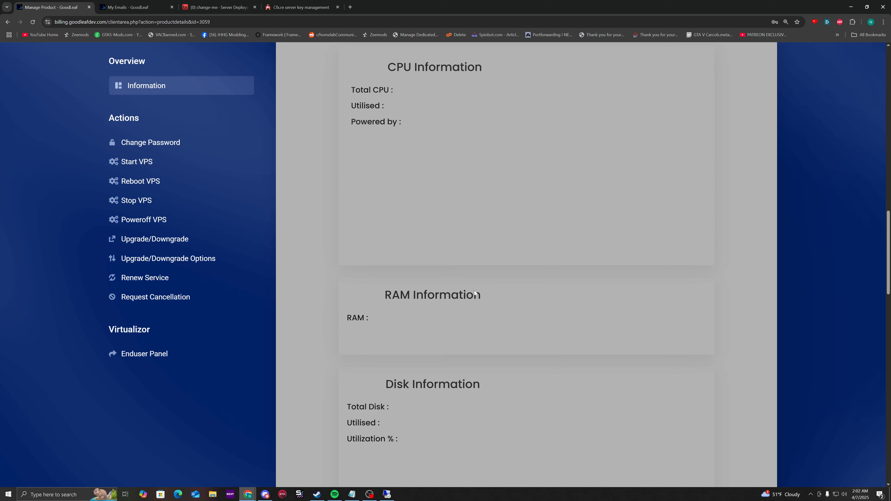
{"action": "scroll", "coordinate": [474, 291], "scroll_direction": "up", "scroll_amount": 9}
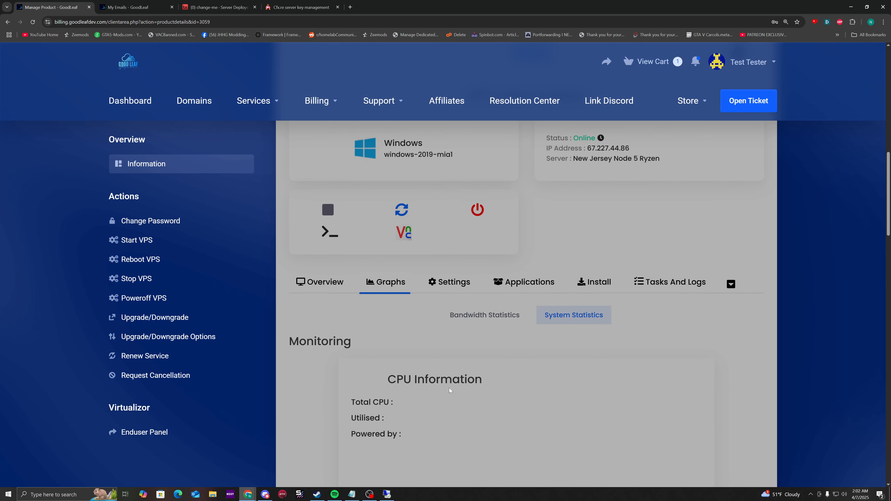
{"action": "scroll", "coordinate": [403, 409], "scroll_direction": "down", "scroll_amount": 5}
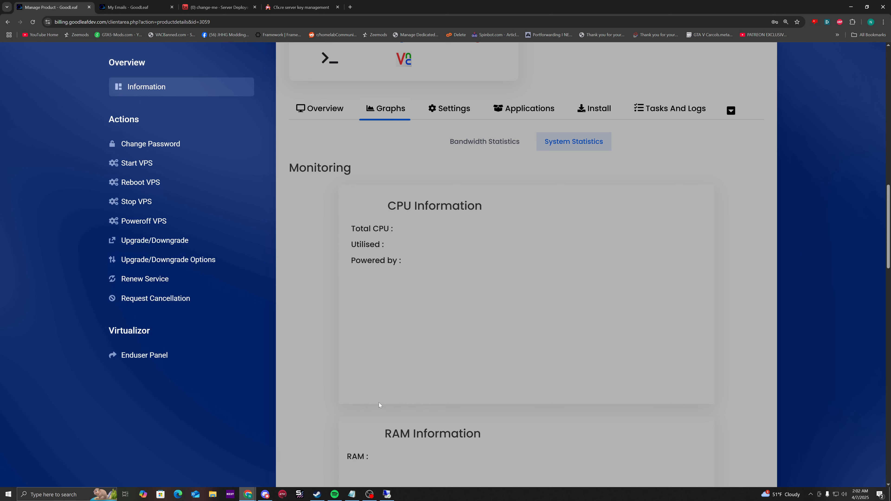
{"action": "scroll", "coordinate": [379, 403], "scroll_direction": "down", "scroll_amount": 9}
{"action": "scroll", "coordinate": [393, 368], "scroll_direction": "down", "scroll_amount": 20}
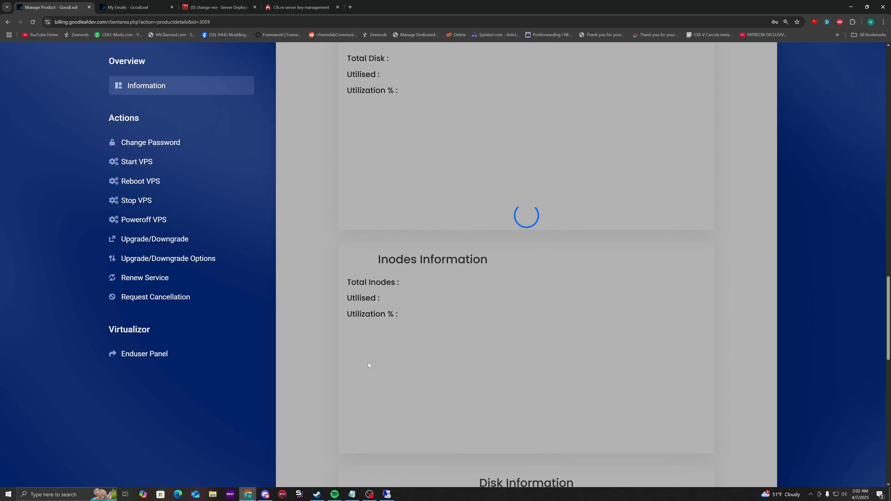
{"action": "scroll", "coordinate": [333, 364], "scroll_direction": "down", "scroll_amount": 3}
{"action": "scroll", "coordinate": [393, 441], "scroll_direction": "up", "scroll_amount": 7}
{"action": "scroll", "coordinate": [351, 409], "scroll_direction": "up", "scroll_amount": 5}
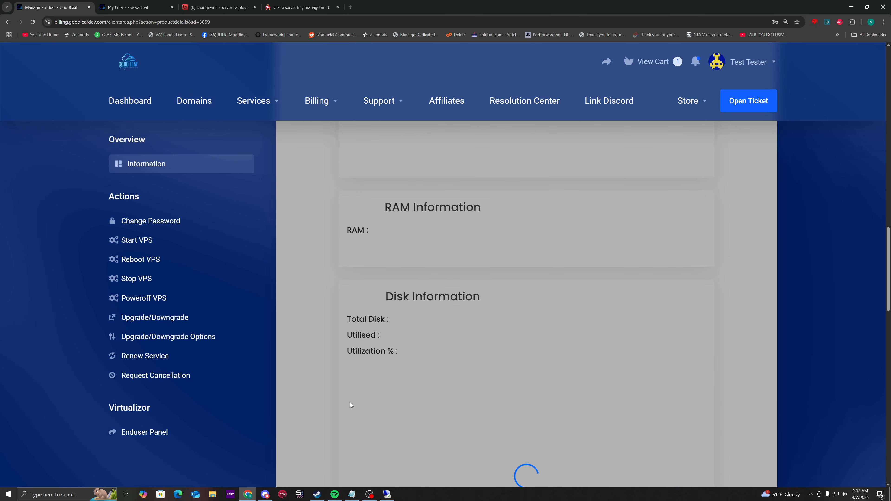
- On the remote desktop, open txData and browse into the QBCoreFramework_F369DA.base resources folder
{"action": "key", "text": "alt+Tab"}
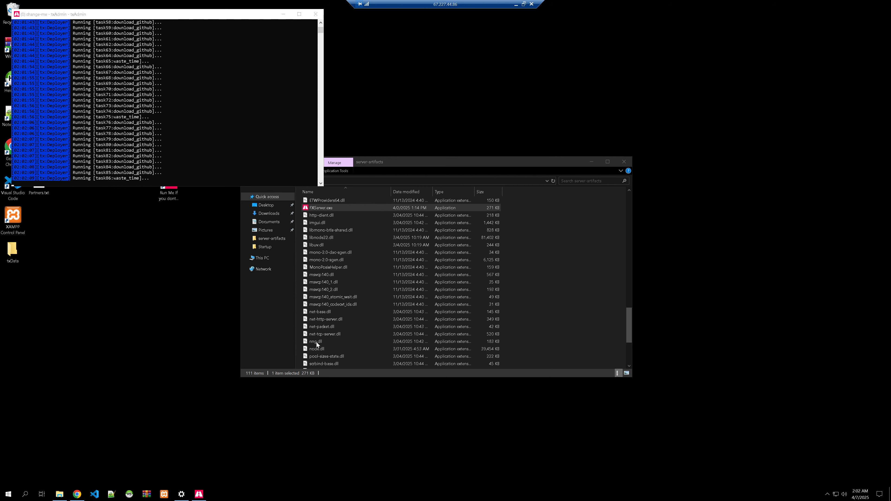
{"action": "left_click_drag", "start_coordinate": [587, 165], "coordinate": [674, 186]}
{"action": "scroll", "coordinate": [569, 230], "scroll_direction": "up", "scroll_amount": 8}
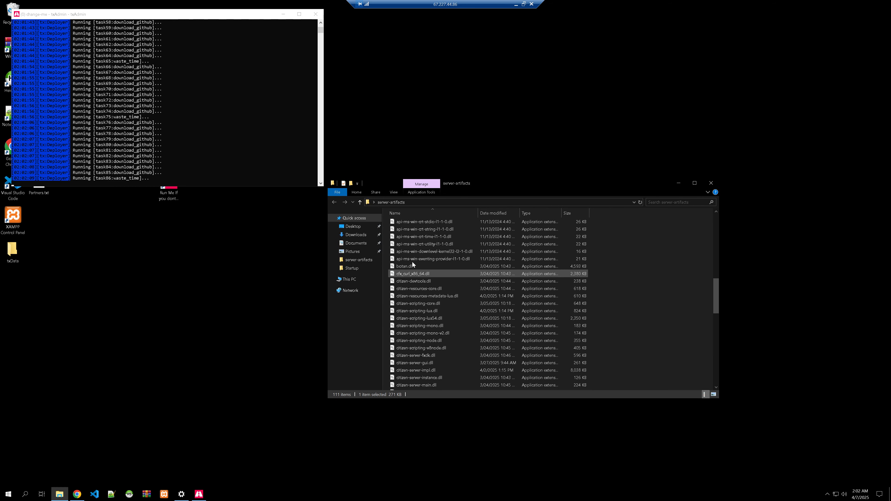
{"action": "left_click", "coordinate": [348, 280]}
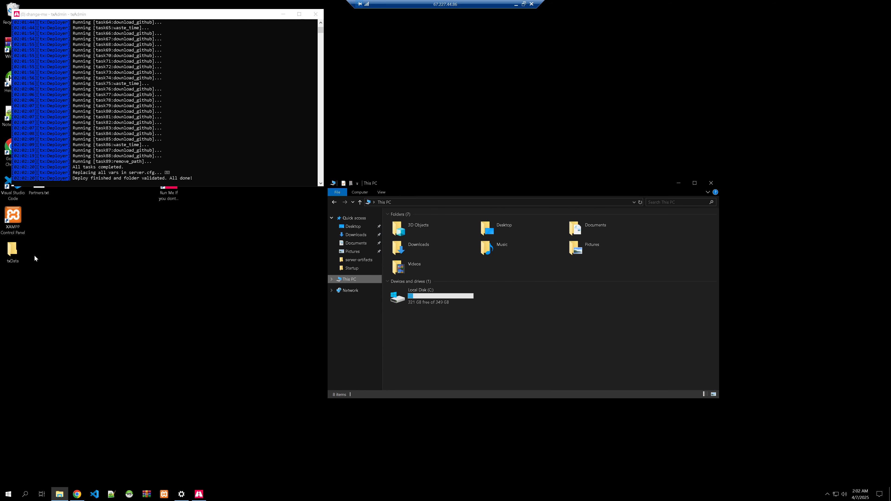
{"action": "double_click", "coordinate": [21, 260]}
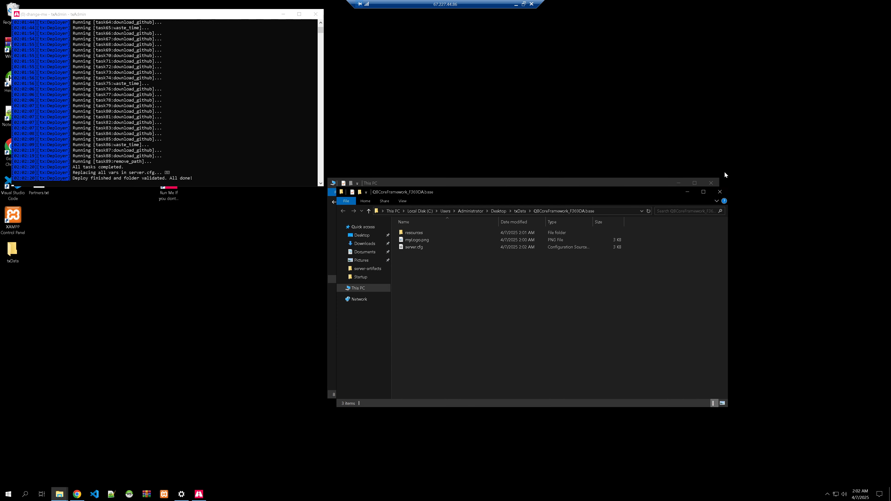
{"action": "left_click", "coordinate": [711, 182]}
{"action": "double_click", "coordinate": [455, 233]}
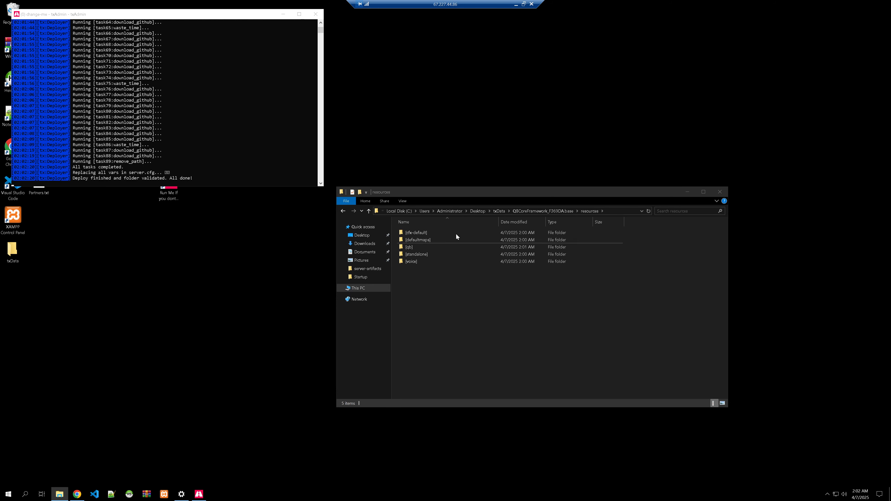
{"action": "left_click_drag", "start_coordinate": [459, 227], "coordinate": [538, 354]}
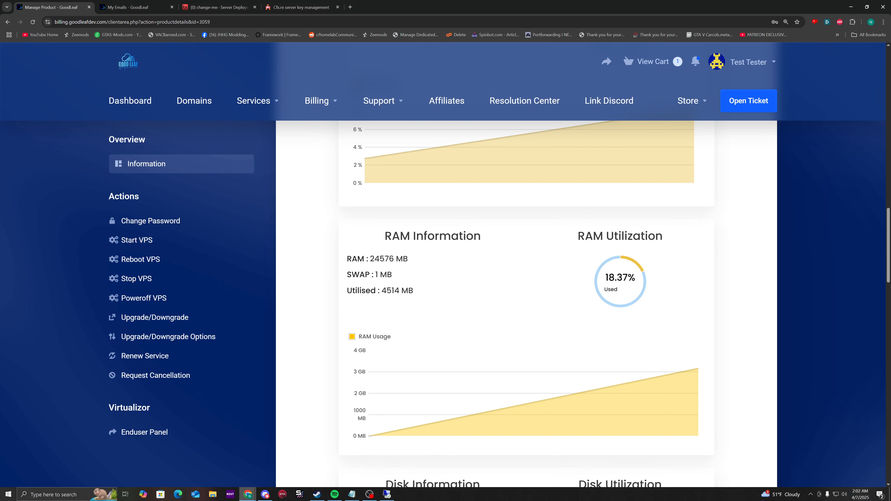
- Scroll through System Statistics showing CPU at 18.40% and RAM at 18.37%
{"action": "scroll", "coordinate": [708, 259], "scroll_direction": "up", "scroll_amount": 3}
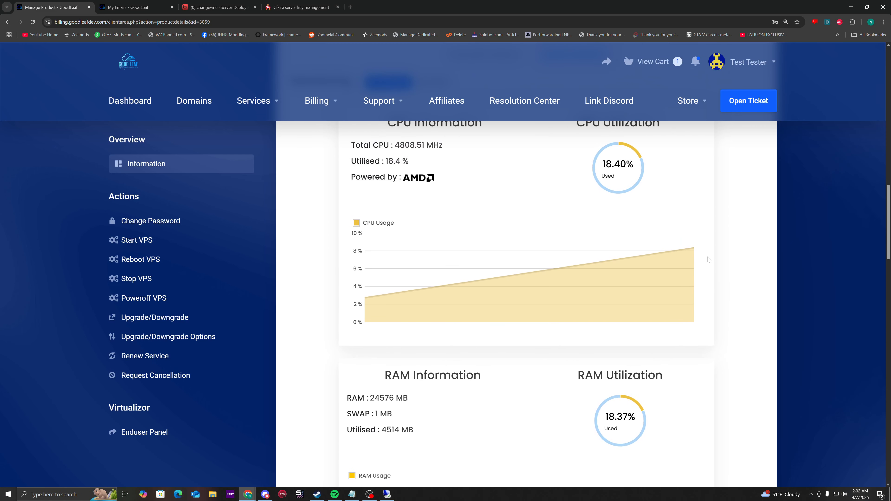
{"action": "scroll", "coordinate": [412, 304], "scroll_direction": "up", "scroll_amount": 3}
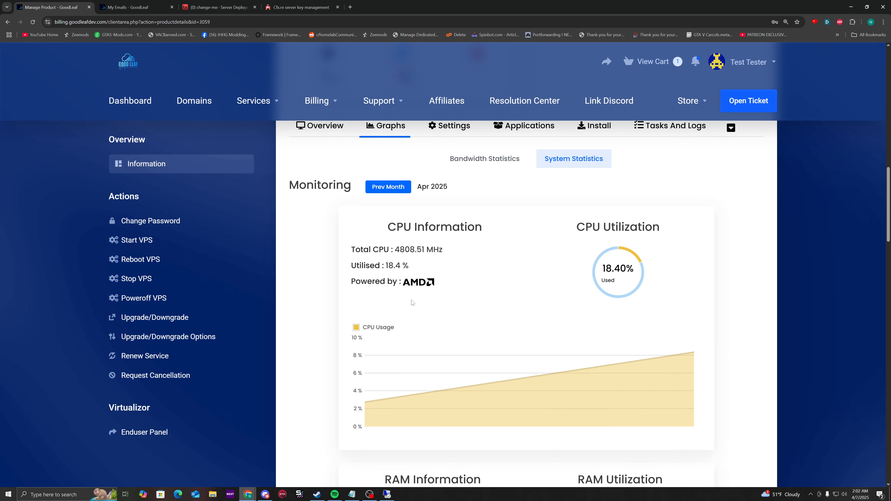
{"action": "scroll", "coordinate": [398, 305], "scroll_direction": "down", "scroll_amount": 15}
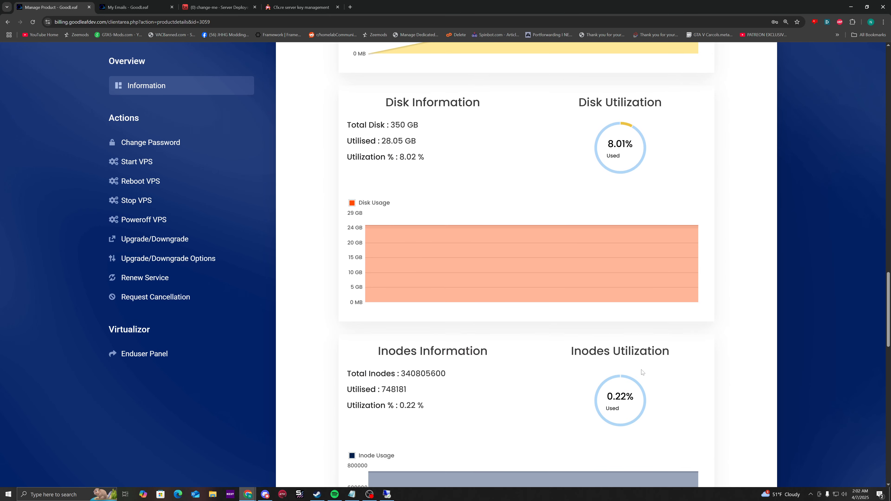
{"action": "scroll", "coordinate": [567, 364], "scroll_direction": "up", "scroll_amount": 12}
{"action": "scroll", "coordinate": [567, 364], "scroll_direction": "up", "scroll_amount": 10}
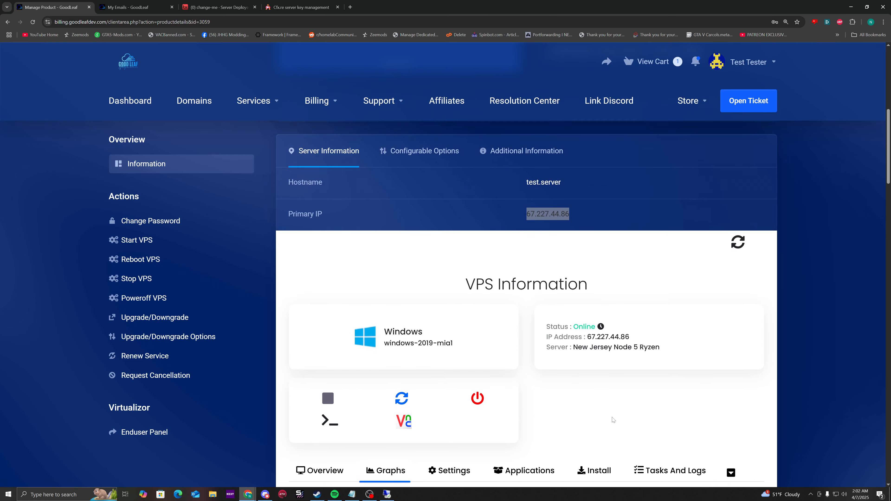
{"action": "scroll", "coordinate": [621, 365], "scroll_direction": "down", "scroll_amount": 3}
- Review the VPS's Tasks And Logs, then return to the finished txAdmin deployer
{"action": "left_click", "coordinate": [629, 368]}
{"action": "scroll", "coordinate": [558, 383], "scroll_direction": "down", "scroll_amount": 6}
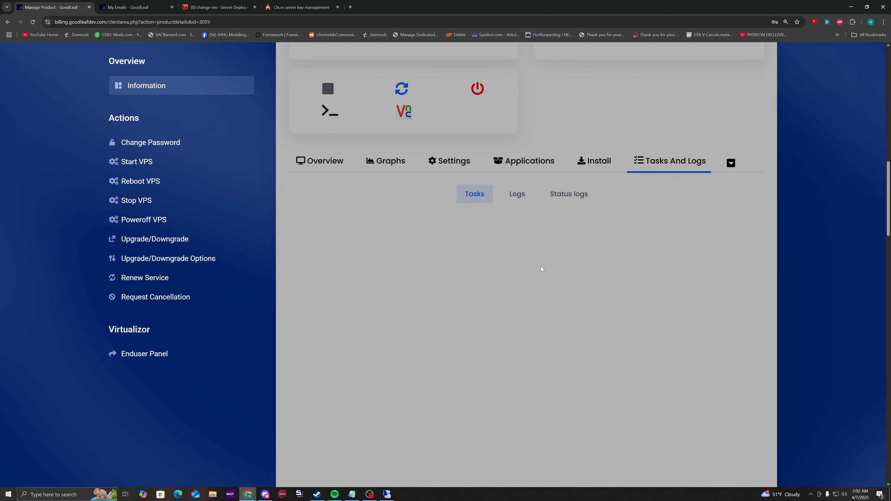
{"action": "scroll", "coordinate": [408, 297], "scroll_direction": "up", "scroll_amount": 10}
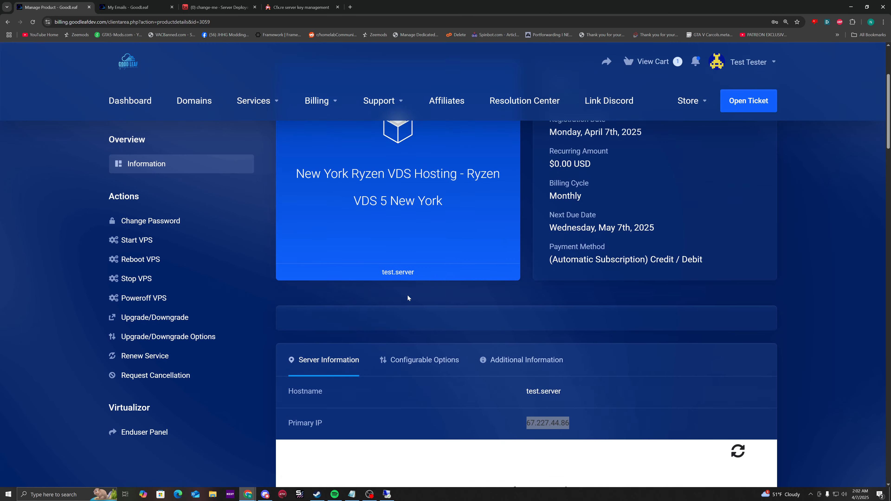
{"action": "scroll", "coordinate": [408, 297], "scroll_direction": "up", "scroll_amount": 3}
{"action": "key", "text": "ctrl+3"}
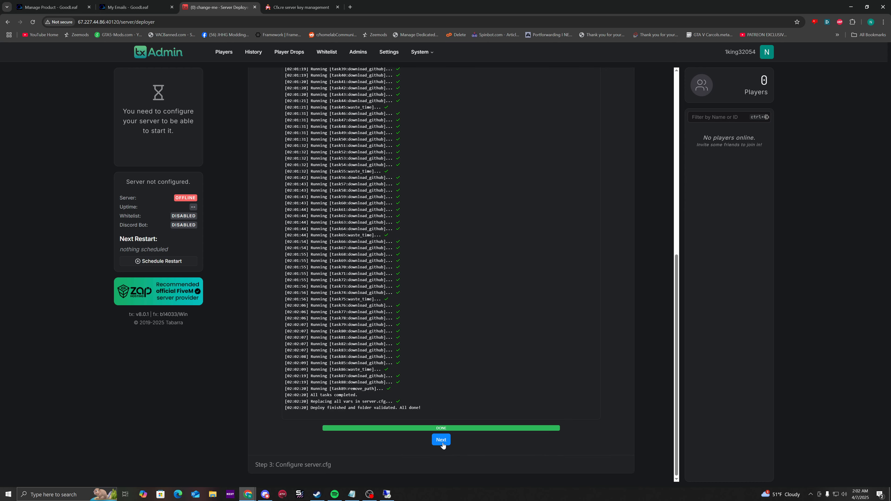
- Continue past the server.cfg step and save it to start the change-me server
{"action": "left_click", "coordinate": [443, 445]}
{"action": "scroll", "coordinate": [443, 445], "scroll_direction": "down", "scroll_amount": 2}
{"action": "left_click", "coordinate": [493, 463]}
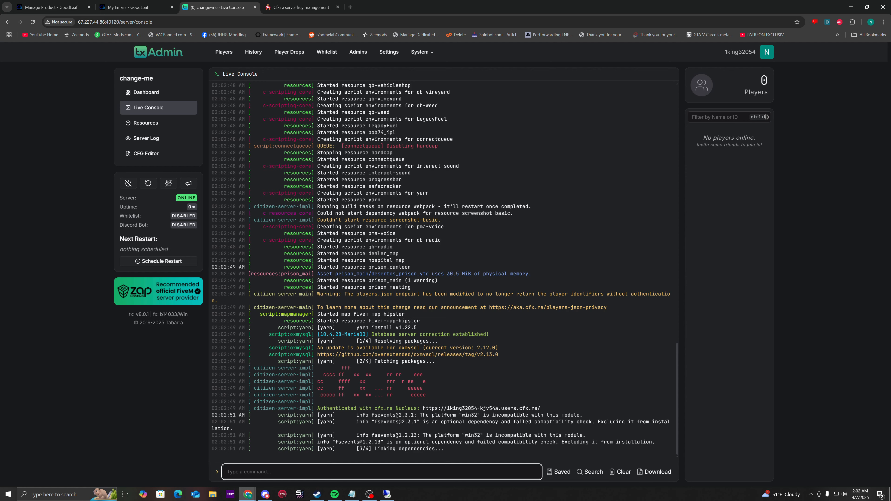
- Launch FiveM locally from the Start search, then return to the remote desktop
{"action": "key", "text": "super"}
{"action": "type", "text": "f"}
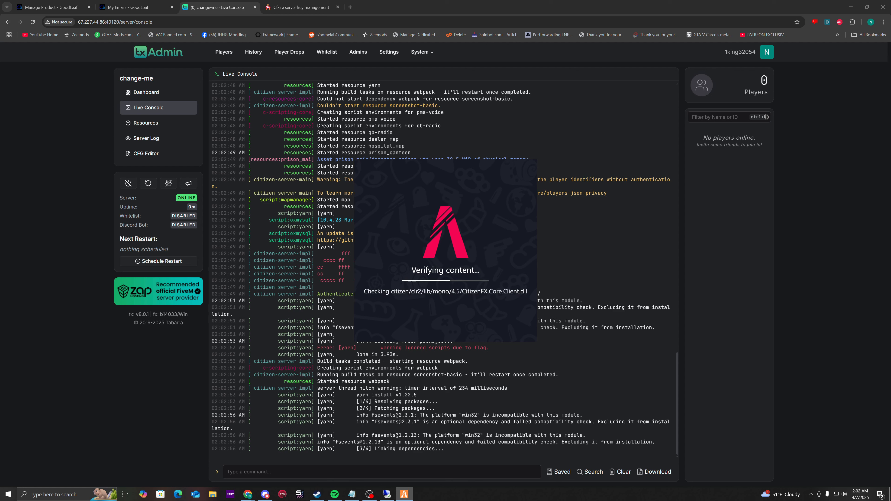
{"action": "left_click", "coordinate": [99, 22]}
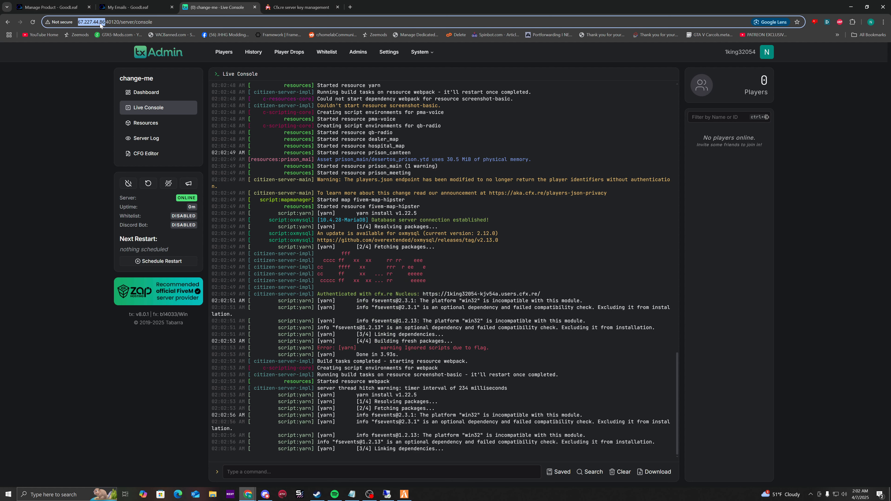
{"action": "left_click", "coordinate": [105, 22]}
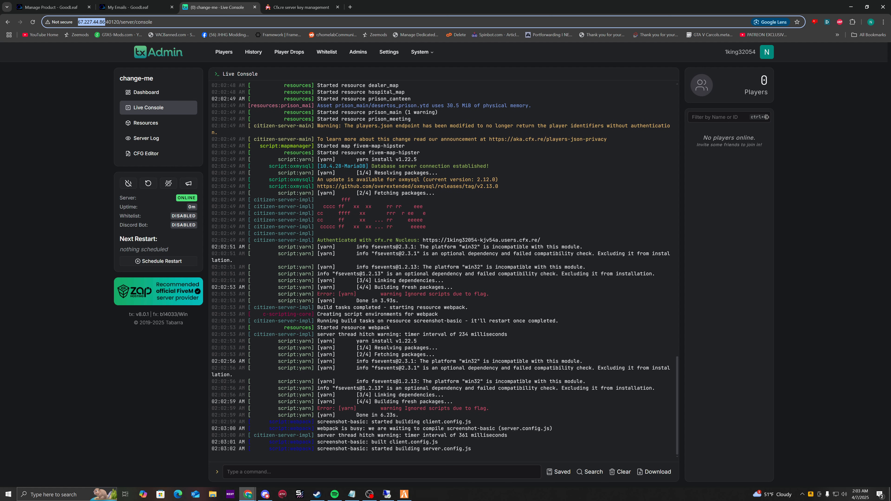
{"action": "left_click", "coordinate": [408, 496]}
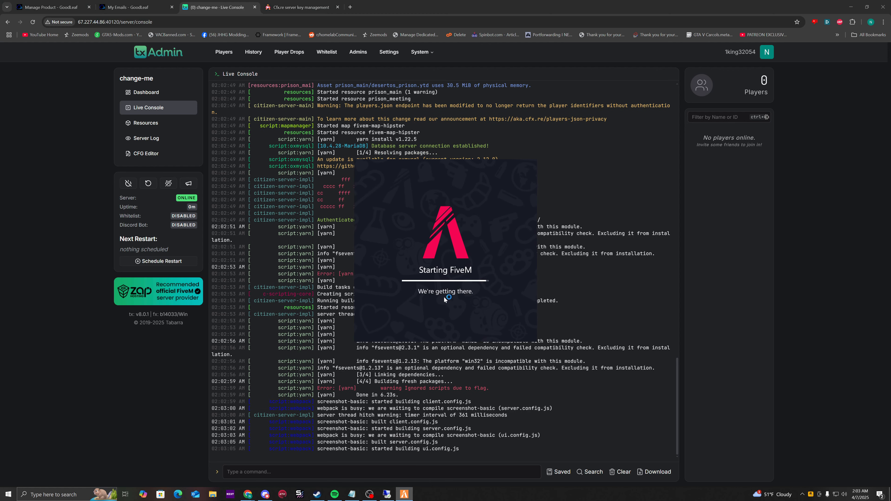
{"action": "left_click", "coordinate": [388, 495]}
- Minimize Windows Update and the remote desktop, then dismiss FiveM's Link account prompt
{"action": "left_click", "coordinate": [181, 495]}
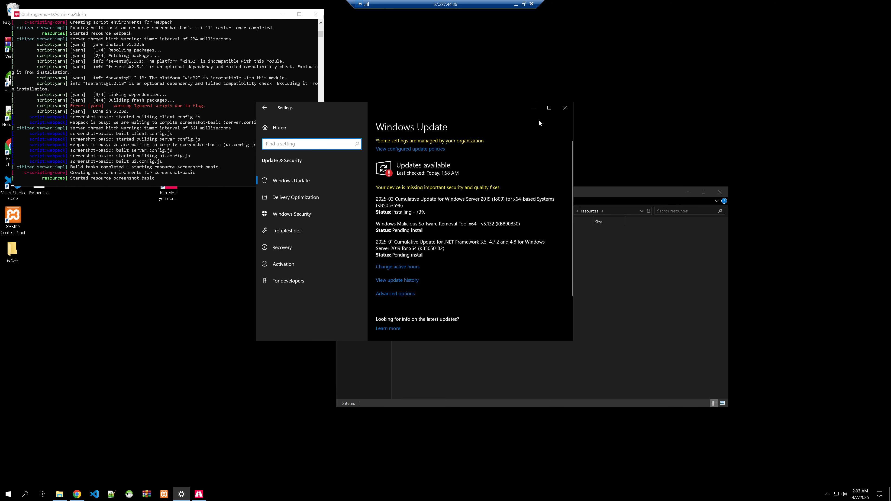
{"action": "left_click", "coordinate": [529, 110]}
{"action": "left_click", "coordinate": [515, 6]}
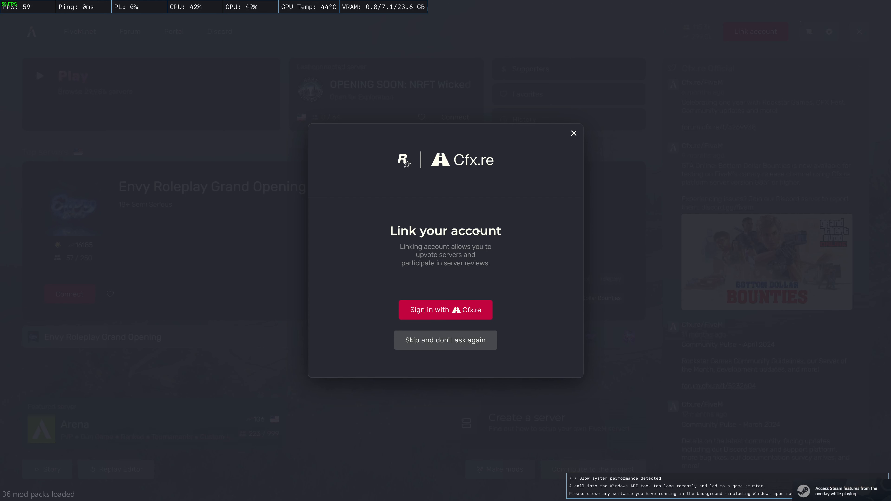
{"action": "left_click", "coordinate": [574, 134]}
- Run connect 67.227.44.86 in the F8 console, trimming the pasted address to the bare IP
{"action": "key", "text": "F8"}
{"action": "type", "text": "connect"}
{"action": "type", "text": "http://67.227.44.86/"}
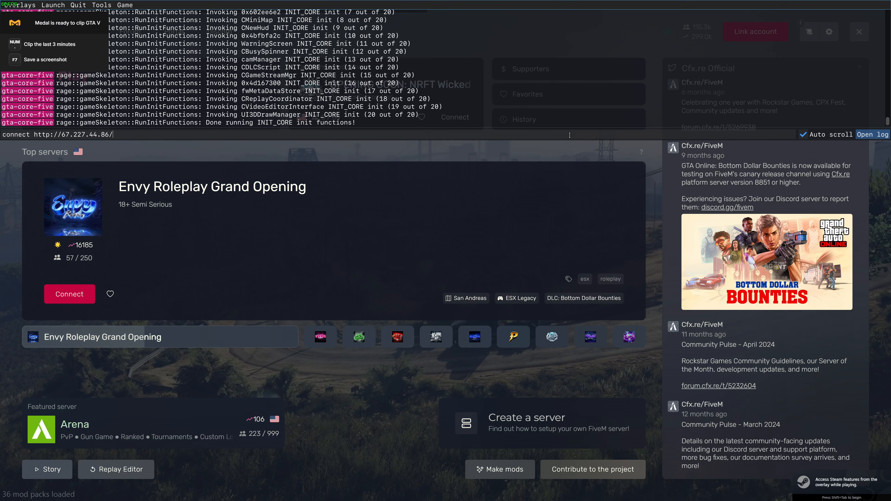
{"action": "key", "text": "BackSpace"}
{"action": "key", "text": "Left"}
{"action": "key", "text": "Left"}
{"action": "key", "text": "Left"}
{"action": "key", "text": "Left"}
{"action": "key", "text": "Left"}
{"action": "key", "text": "Left"}
{"action": "key", "text": "Left"}
{"action": "key", "text": "Left"}
{"action": "key", "text": "Left"}
{"action": "key", "text": "Left"}
{"action": "key", "text": "Left"}
{"action": "key", "text": "Left"}
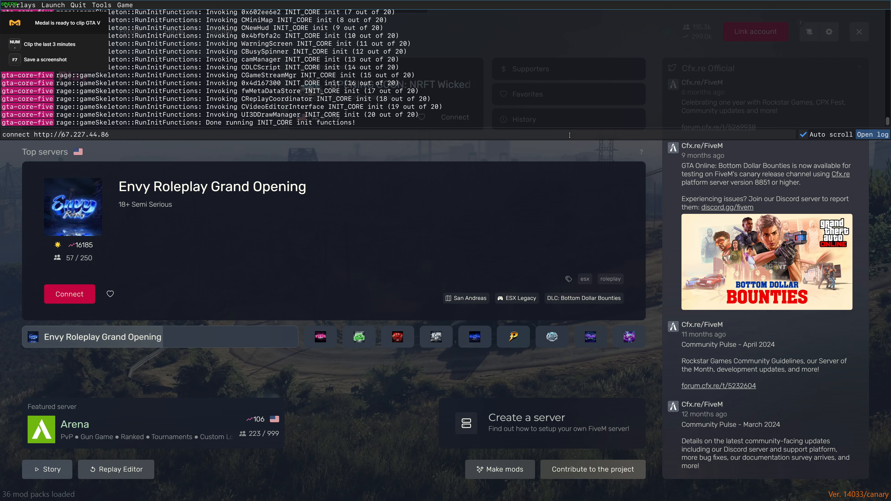
{"action": "key", "text": "BackSpace"}
{"action": "key", "text": "BackSpace"}
{"action": "key", "text": "BackSpace"}
{"action": "key", "text": "BackSpace"}
{"action": "key", "text": "BackSpace"}
{"action": "key", "text": "BackSpace"}
{"action": "key", "text": "BackSpace"}
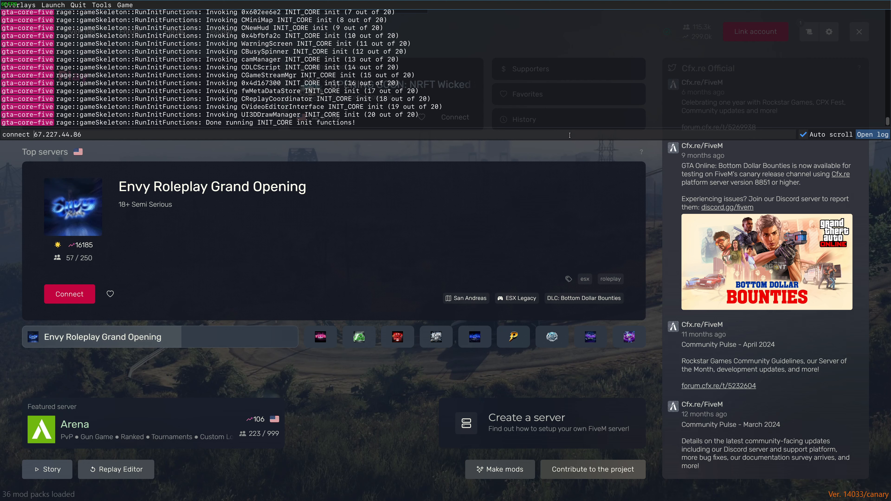
{"action": "key", "text": "Return"}
{"action": "key", "text": "F8"}
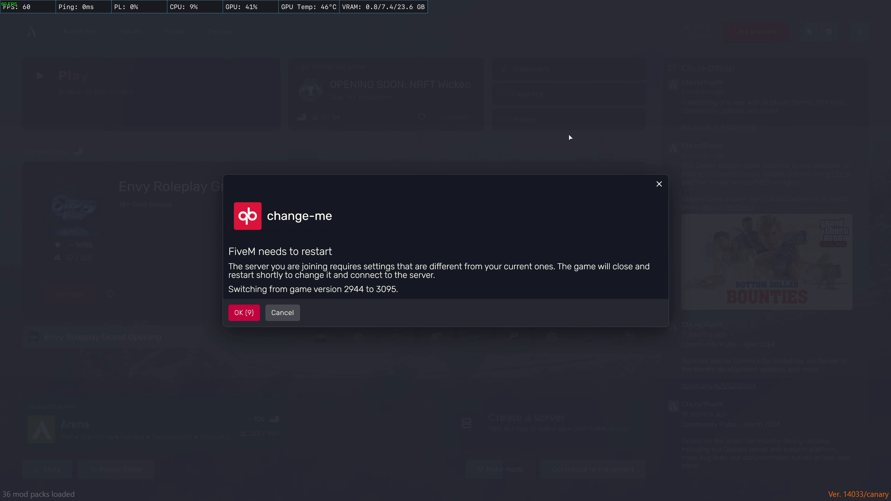
- Accept the restart to game version 3095 and the game data update, then return to the remote desktop
{"action": "left_click", "coordinate": [250, 312]}
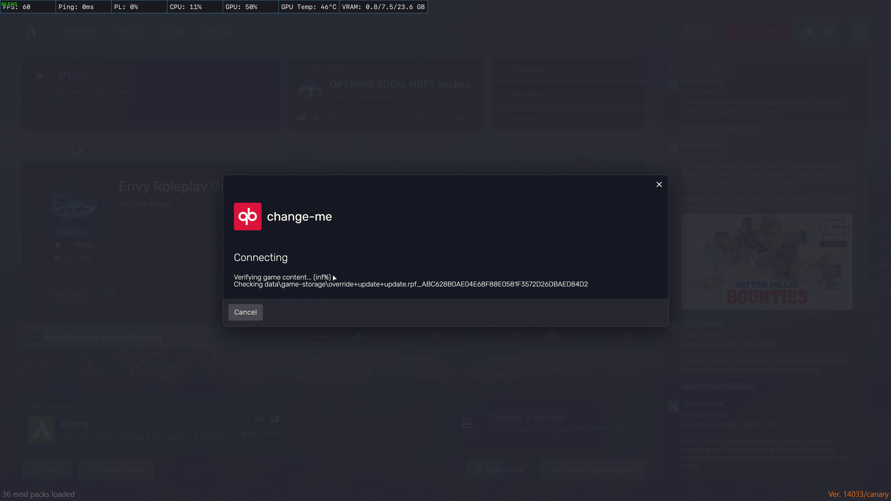
{"action": "left_click", "coordinate": [240, 312]}
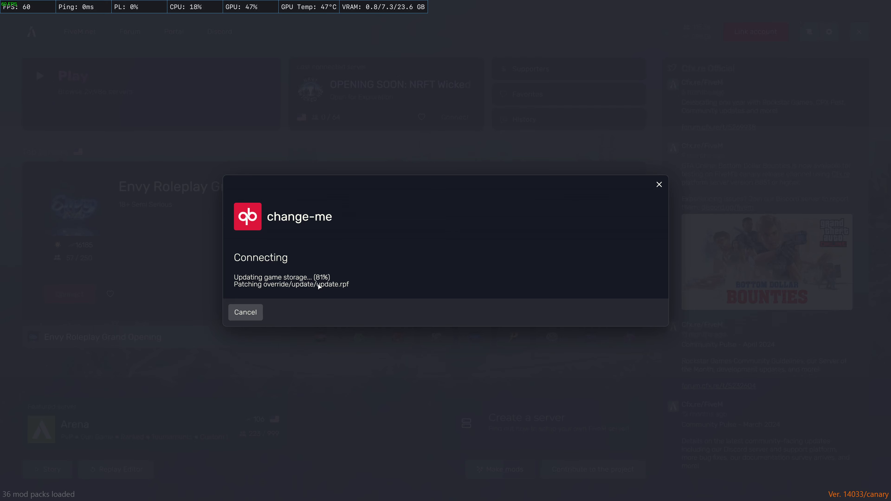
{"action": "key", "text": "alt+Tab"}
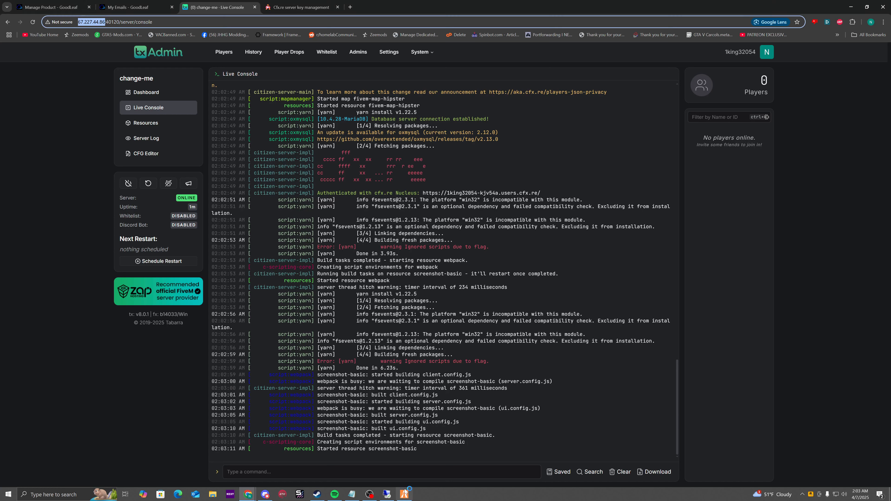
{"action": "mouse_move", "coordinate": [408, 497]}
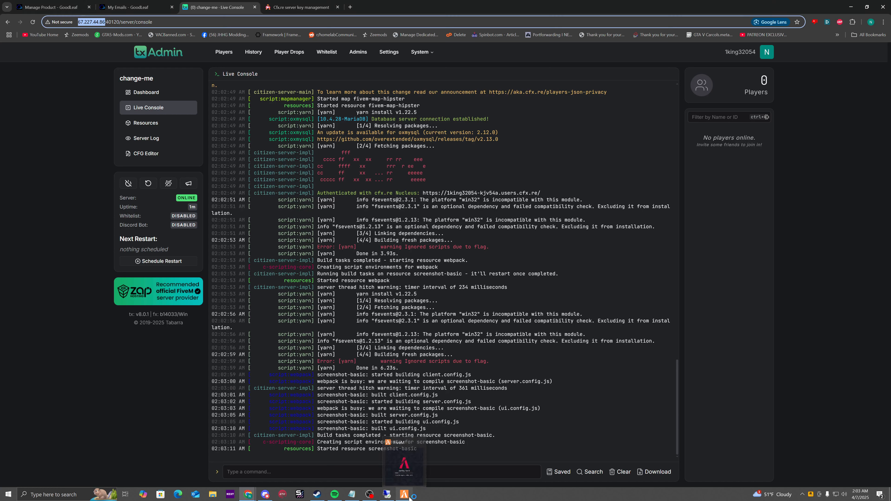
{"action": "left_click", "coordinate": [387, 495]}
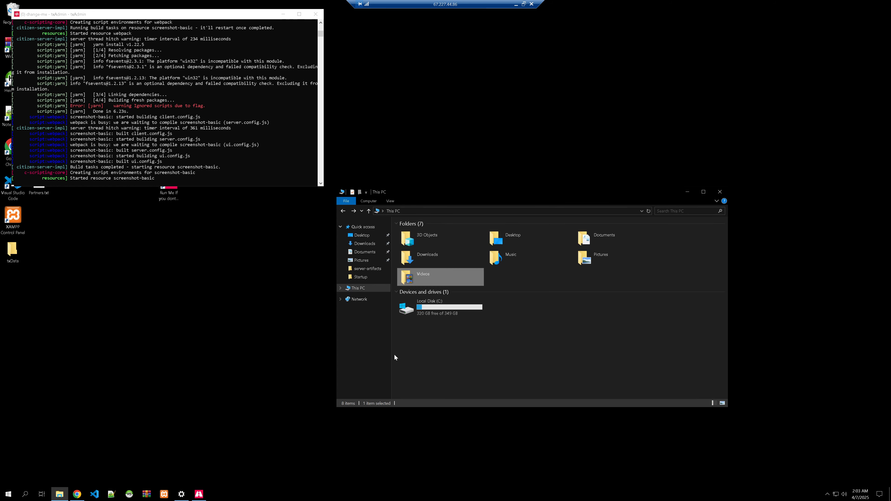
- Browse Downloads, Startup and server-artifacts, then open txData's QBCoreFramework_F369DA.base folder and select server.cfg
{"action": "left_click", "coordinate": [365, 244]}
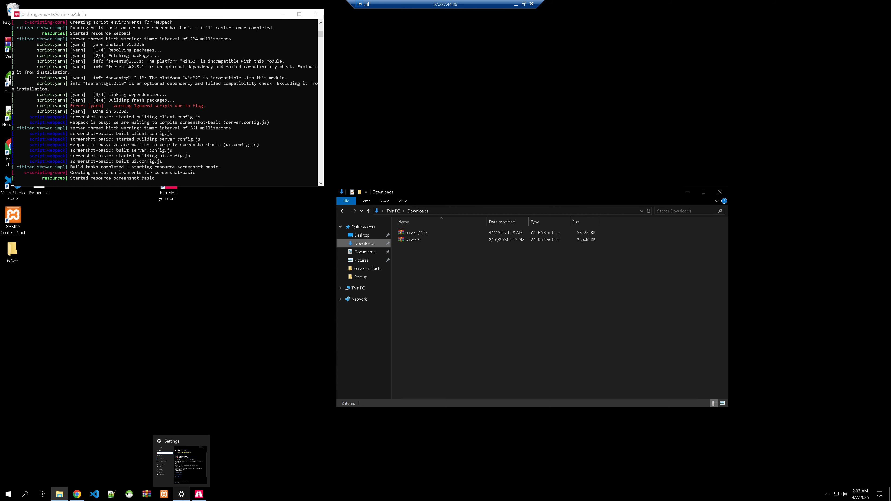
{"action": "left_click", "coordinate": [372, 276]}
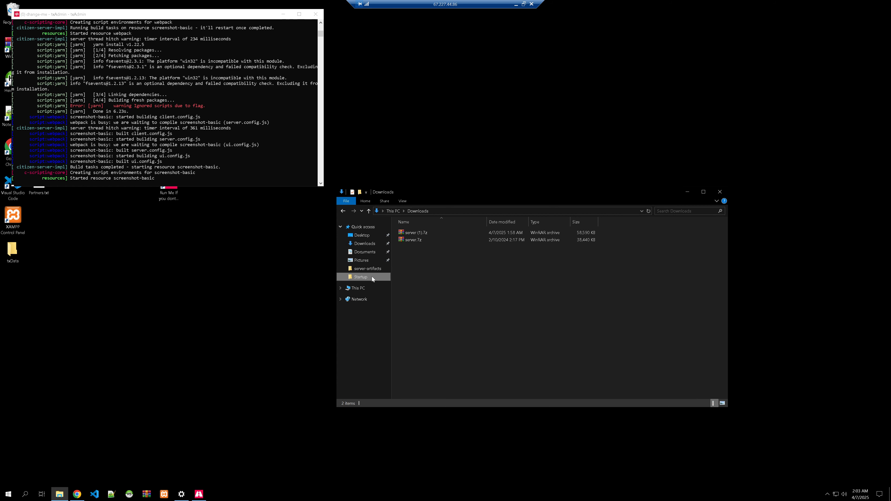
{"action": "left_click", "coordinate": [382, 269]}
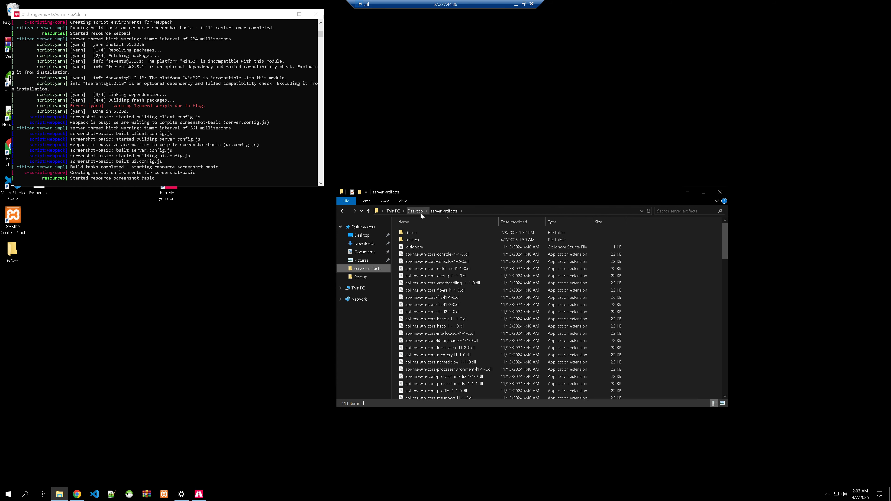
{"action": "double_click", "coordinate": [13, 250]}
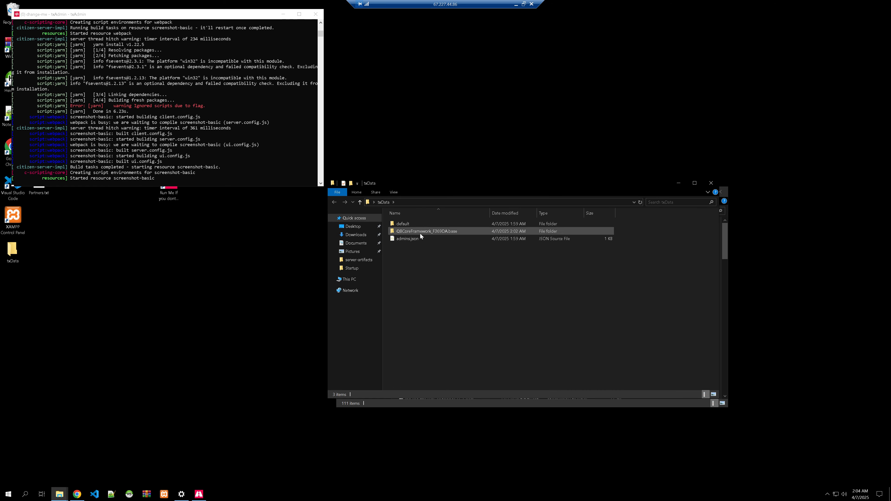
{"action": "double_click", "coordinate": [420, 232]}
{"action": "left_click", "coordinate": [416, 255]}
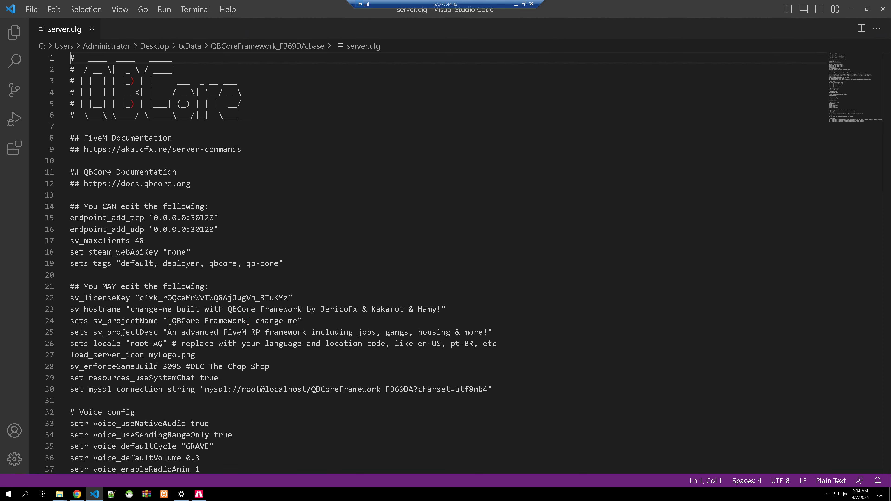
- Open server.cfg in VS Code and scroll down to the basic-gamemode ensure line
{"action": "left_click", "coordinate": [283, 256]}
{"action": "scroll", "coordinate": [284, 256], "scroll_direction": "down", "scroll_amount": 9}
{"action": "left_click", "coordinate": [284, 374]}
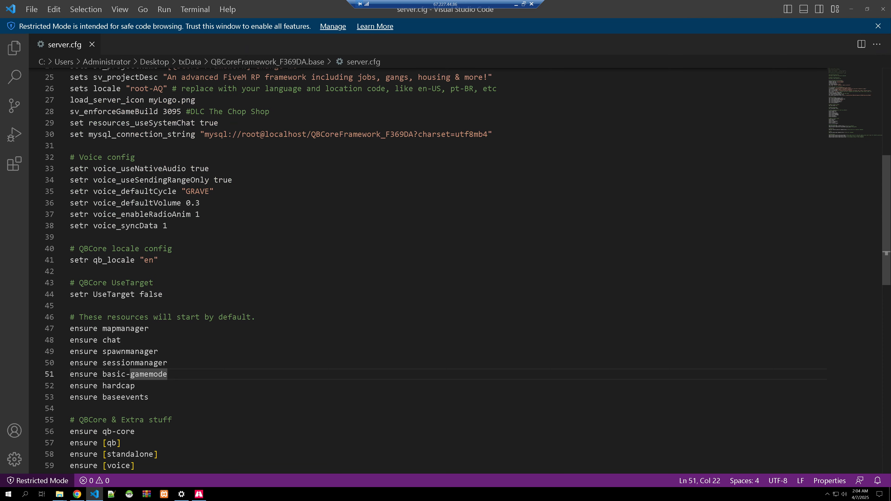